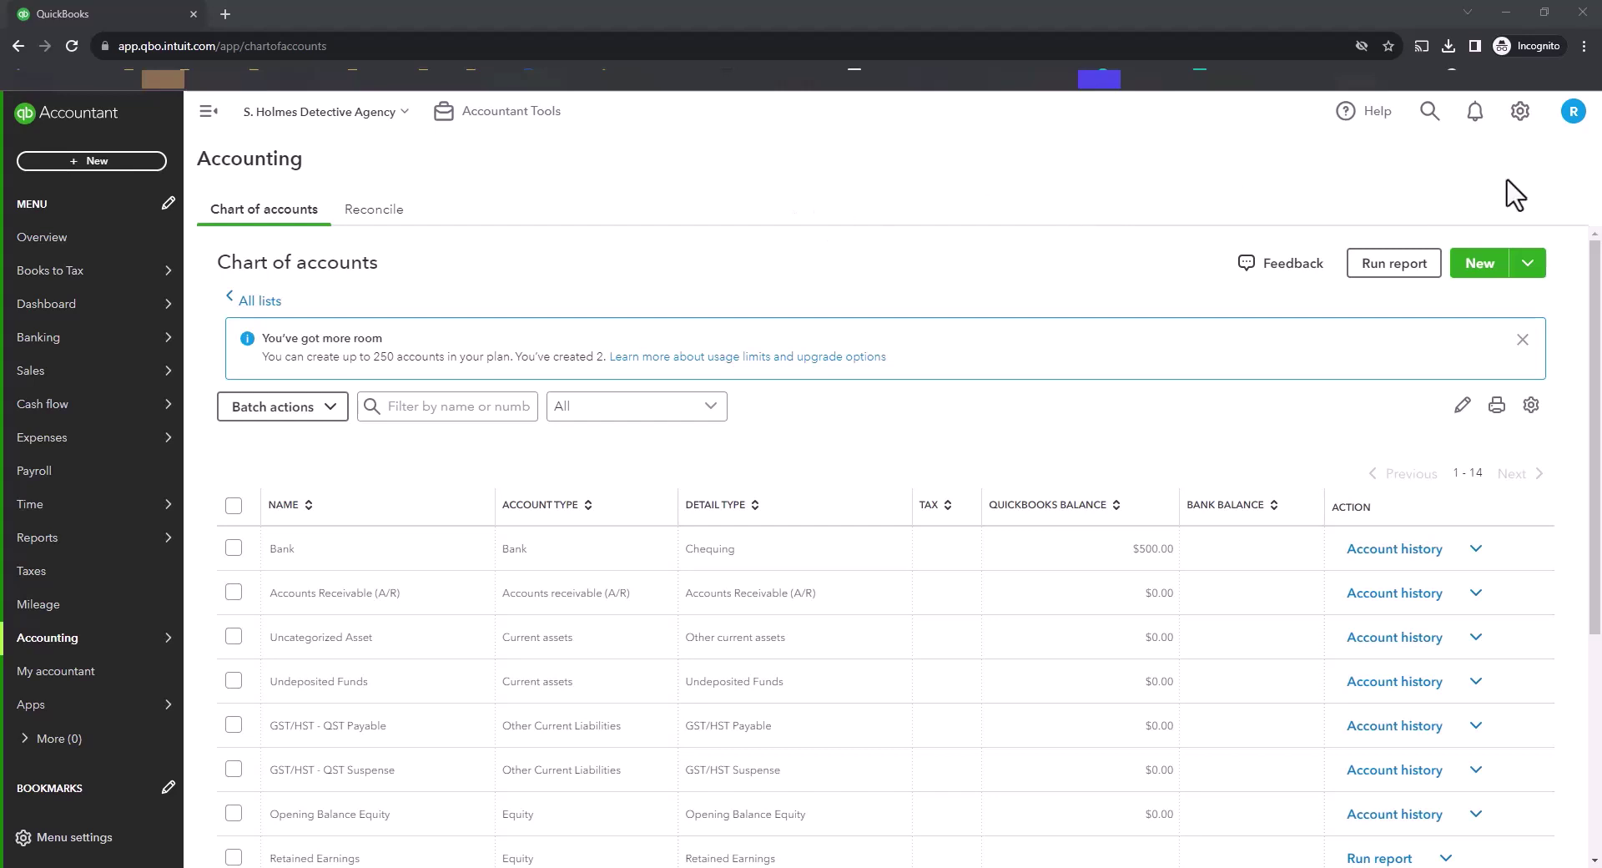
# Open the data import tool and start an import for the Chart of Accounts.
pyautogui.click(1519, 112)
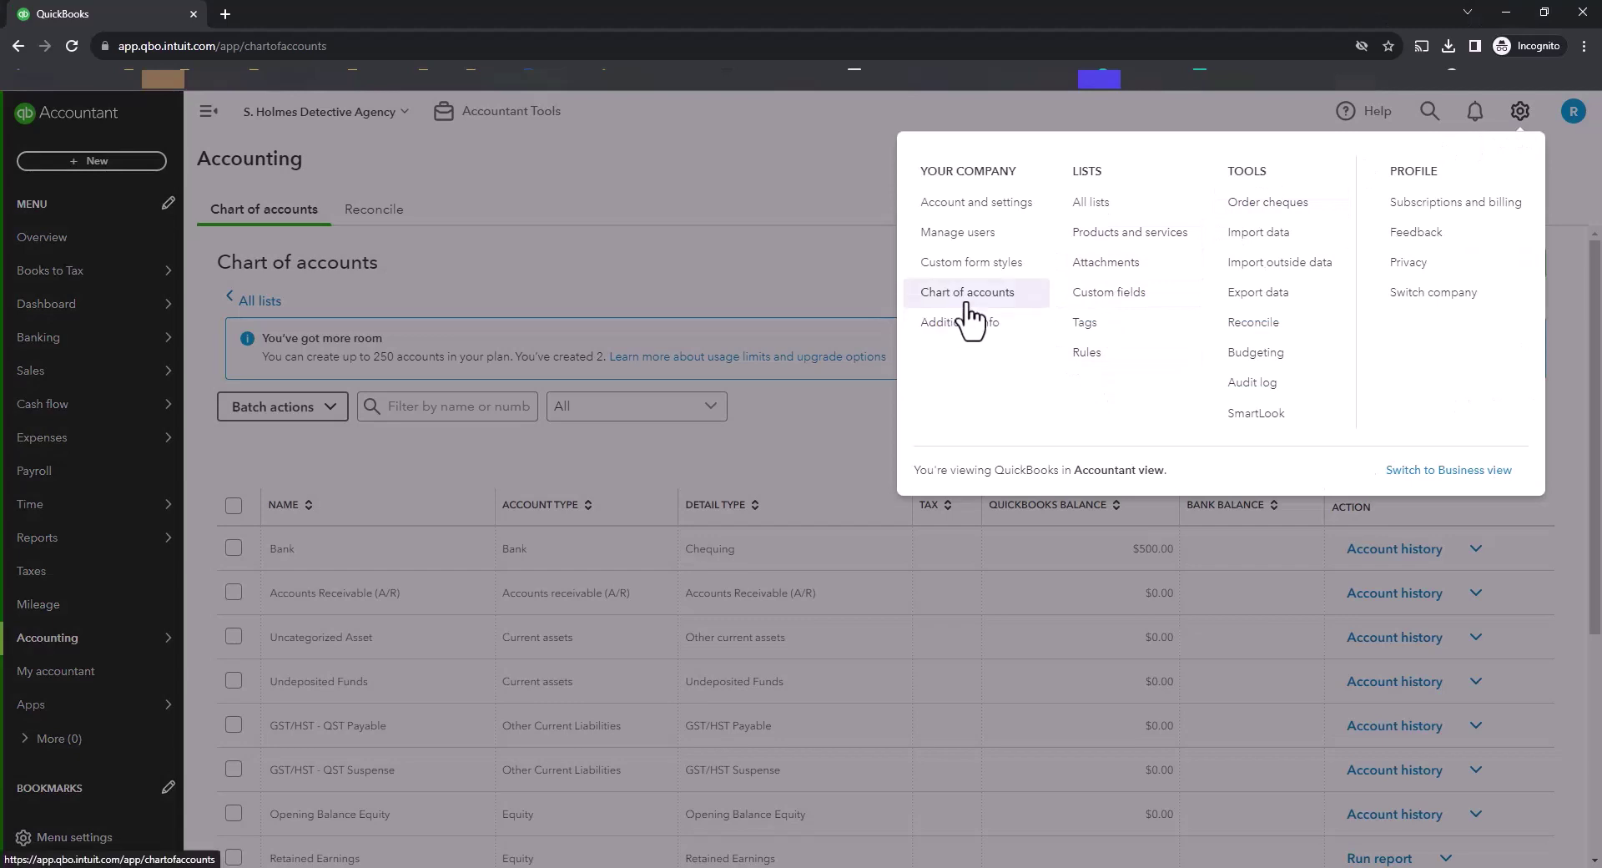
pyautogui.click(1249, 236)
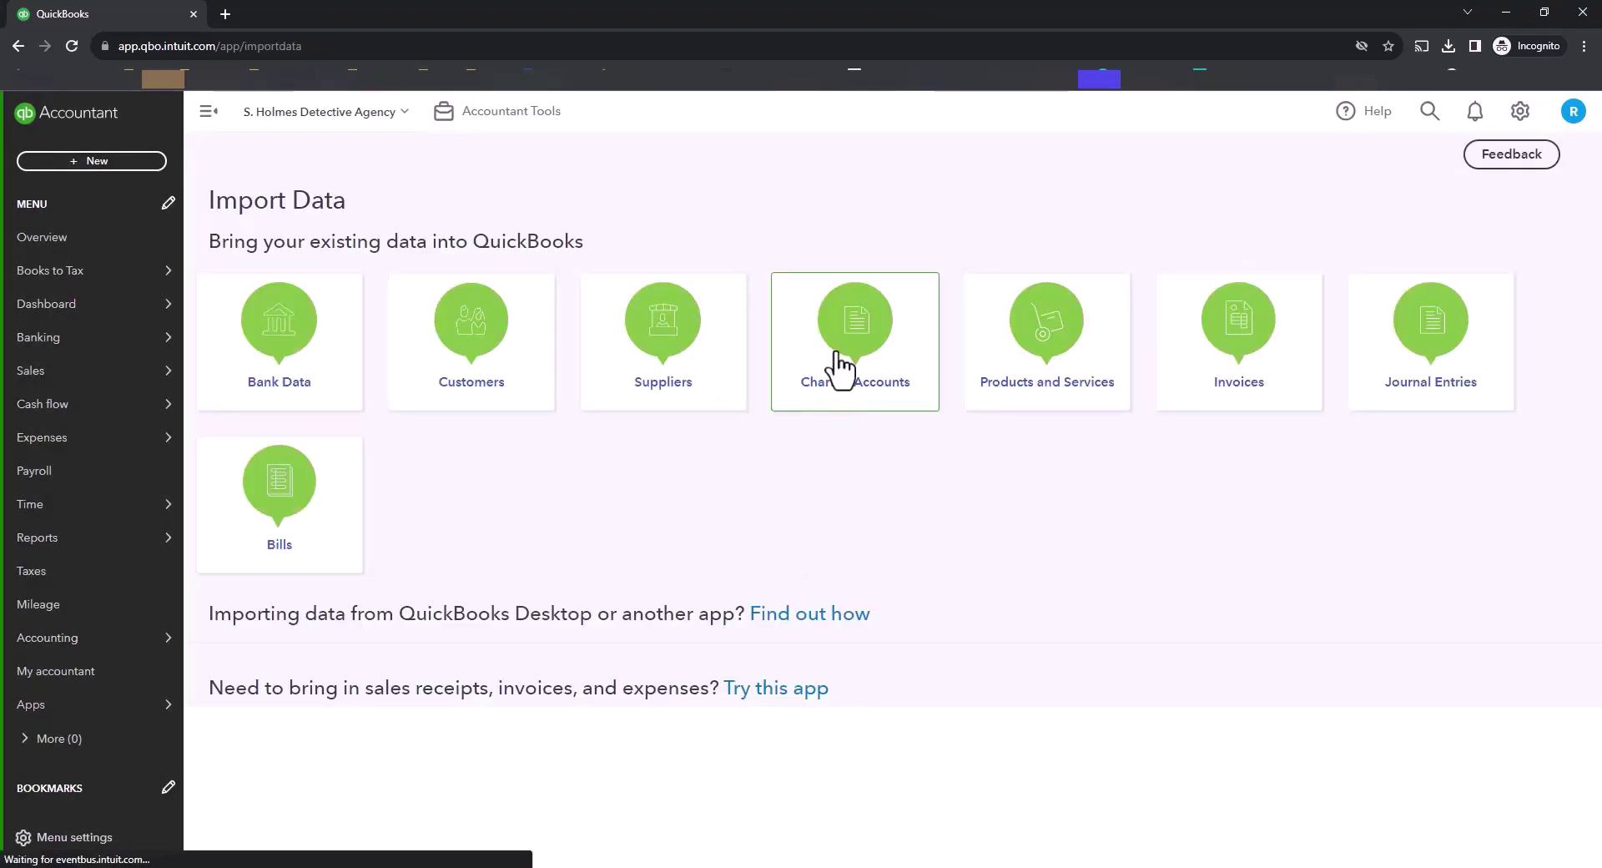
pyautogui.click(840, 368)
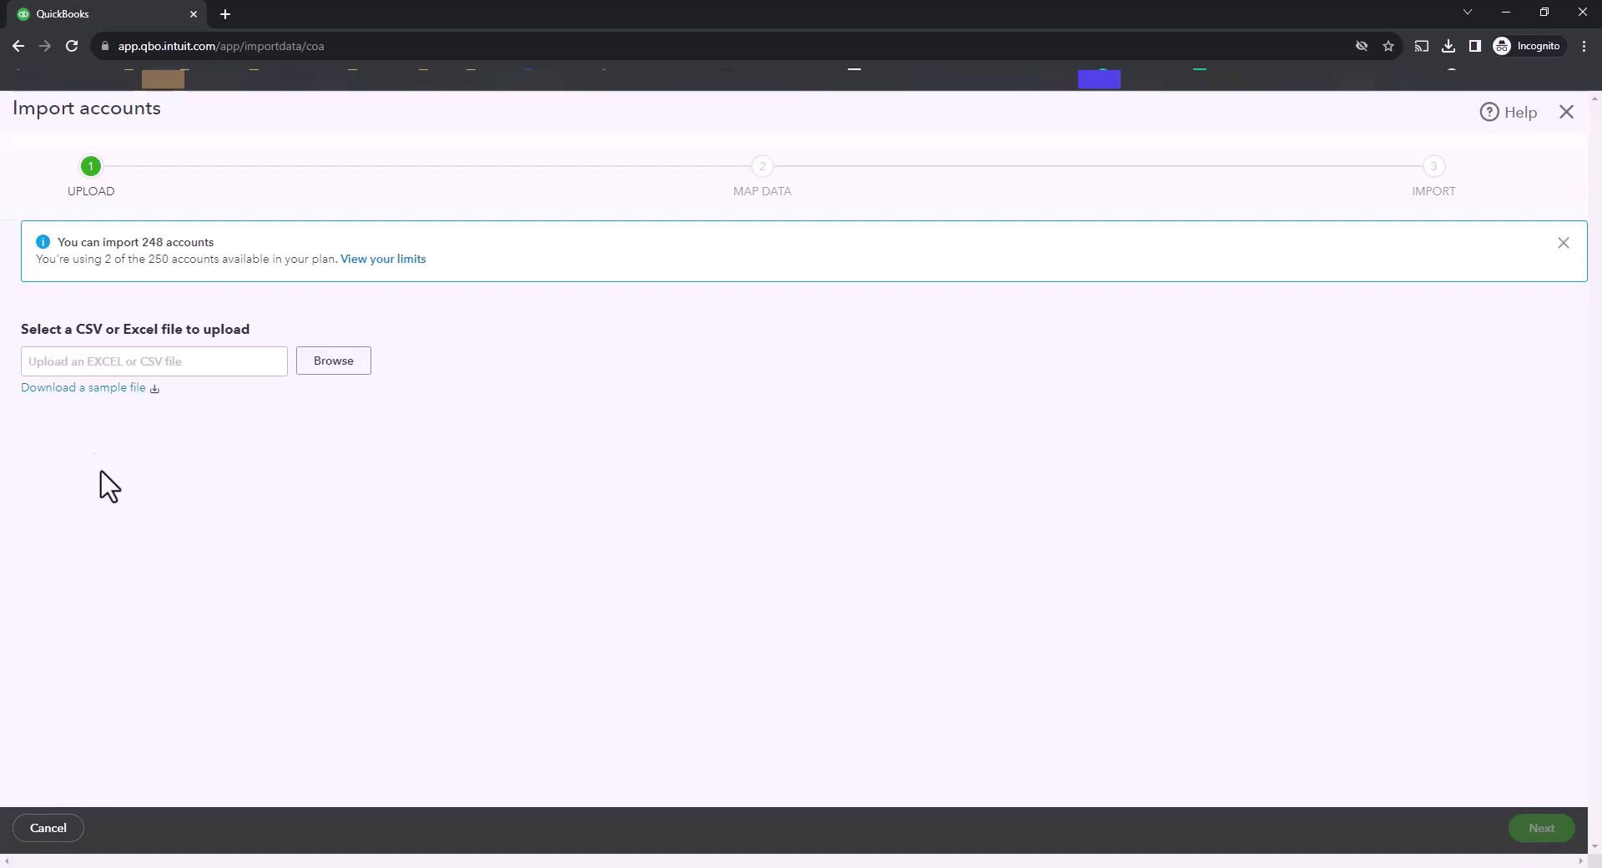
# Upload the file S. Holmes Detective Agency_Account List.xlsx and continue to the field mapping.
pyautogui.click(333, 386)
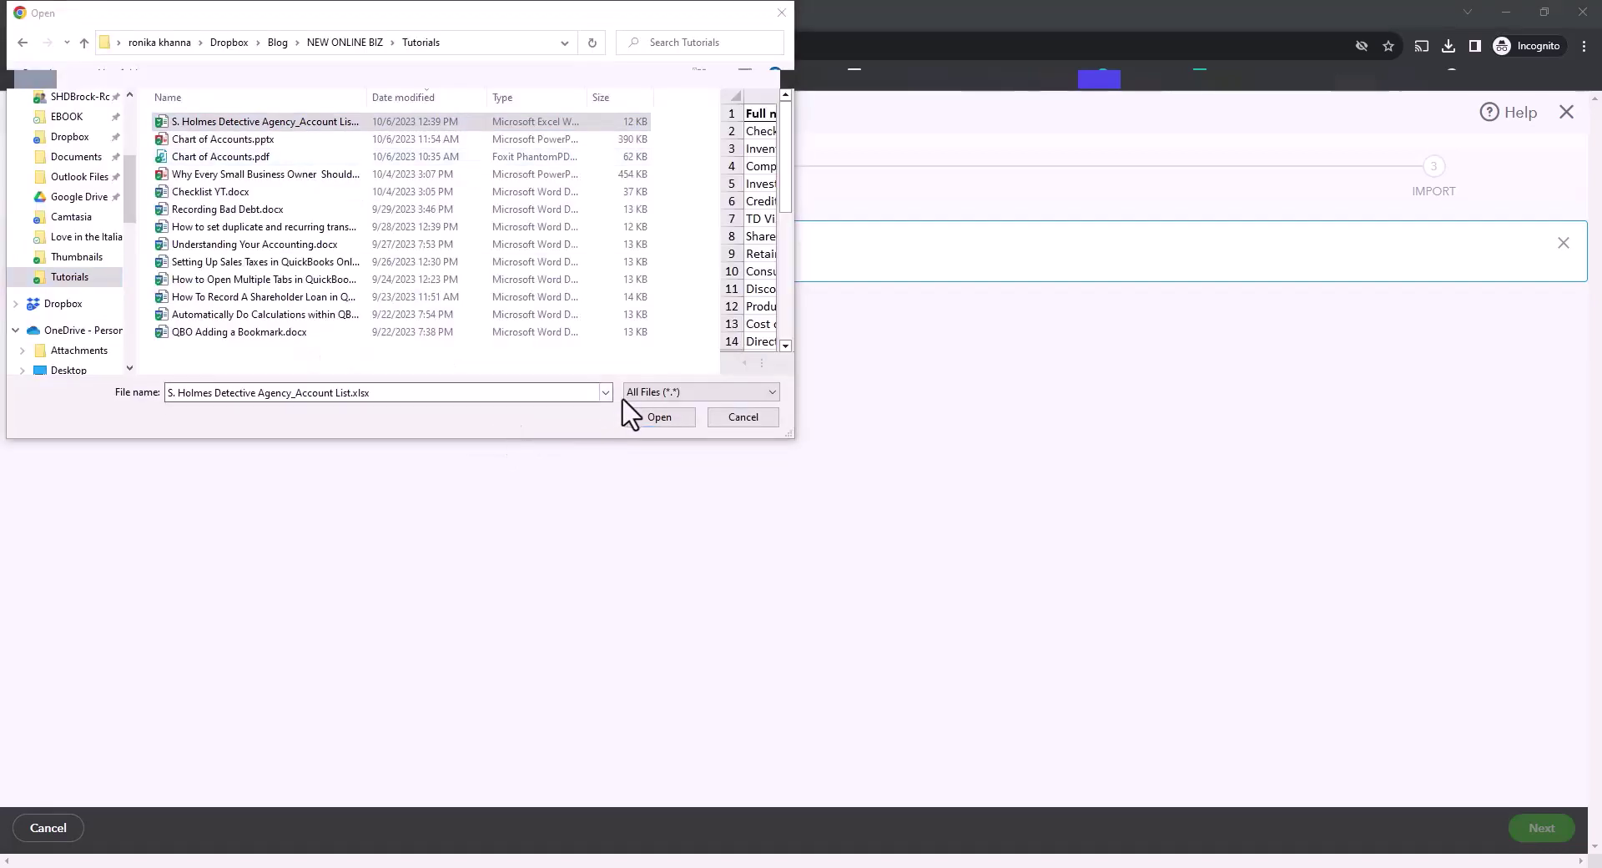
pyautogui.click(654, 417)
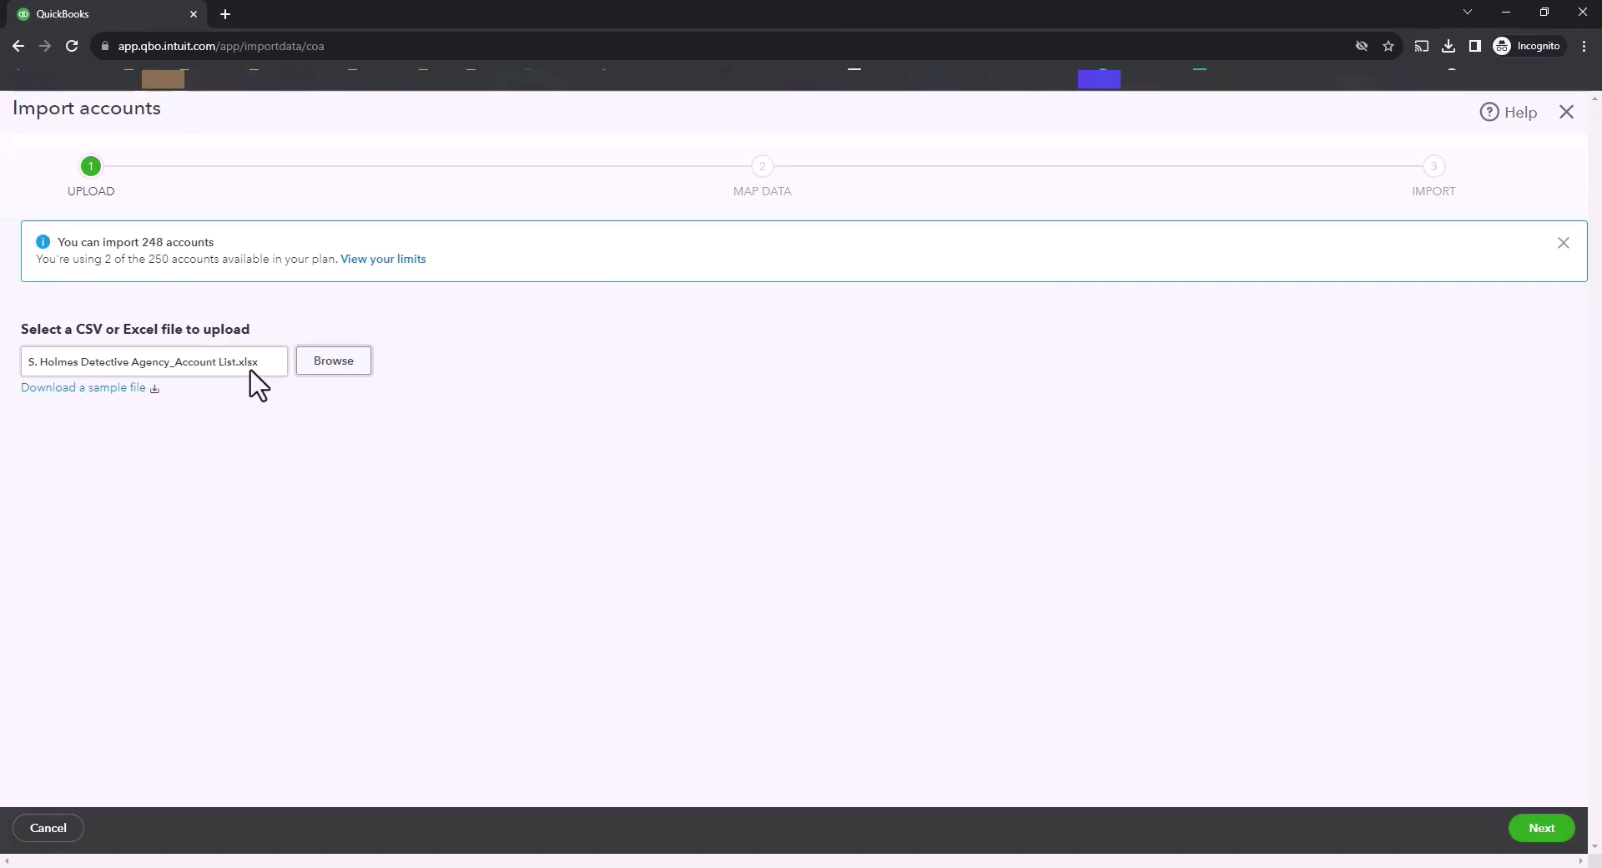
pyautogui.click(1543, 828)
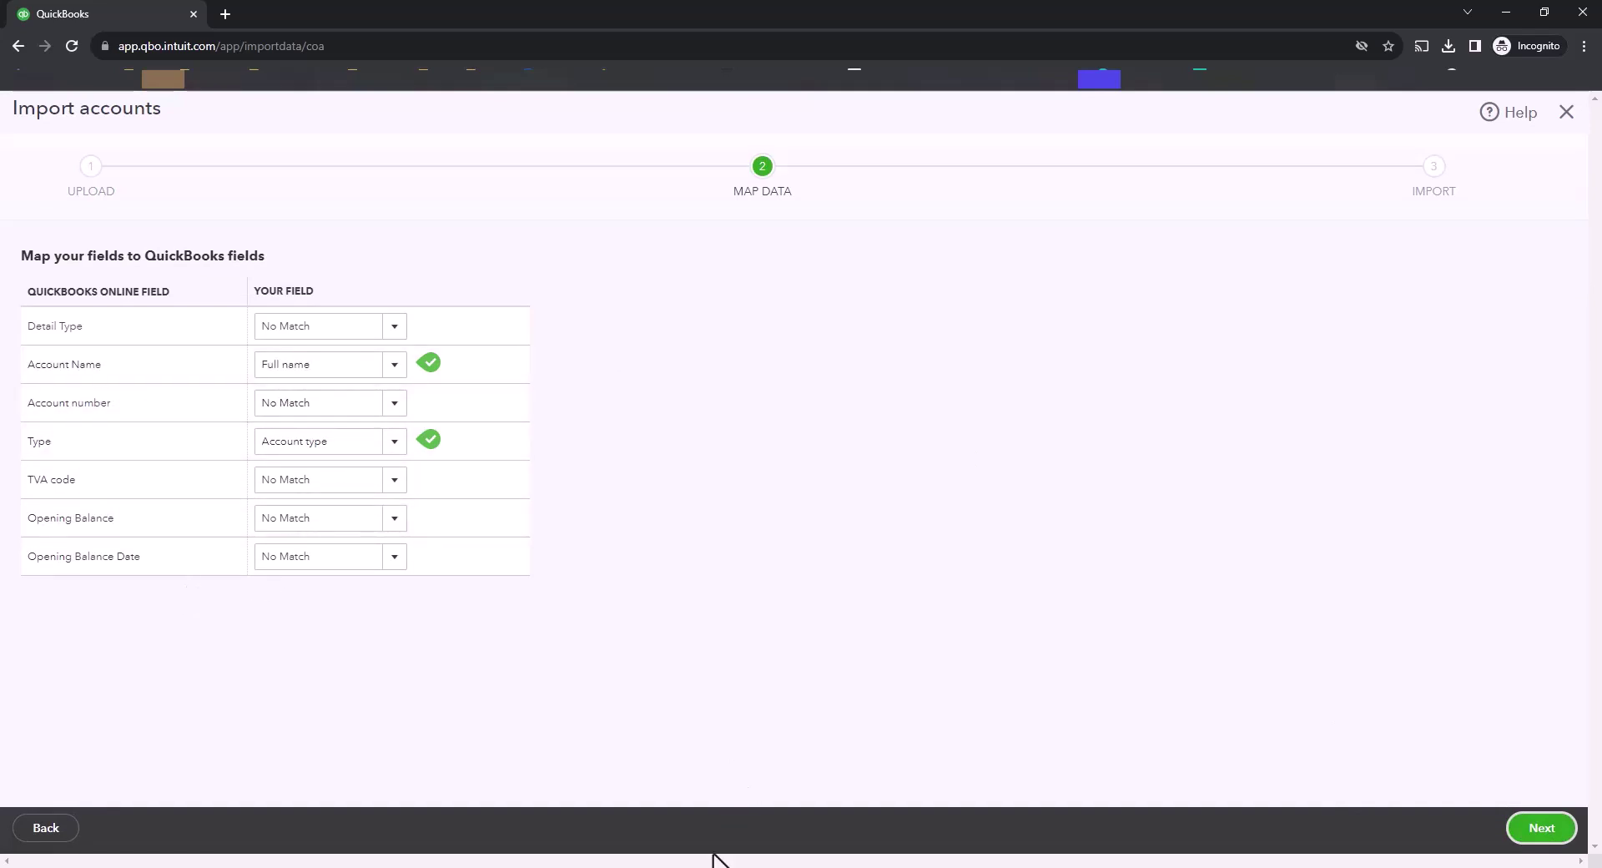
# Switch to the account list workbook in Excel to examine its Full name and Account type columns, and return to the QuickBooks field mapping.
pyautogui.moveTo(714, 861)
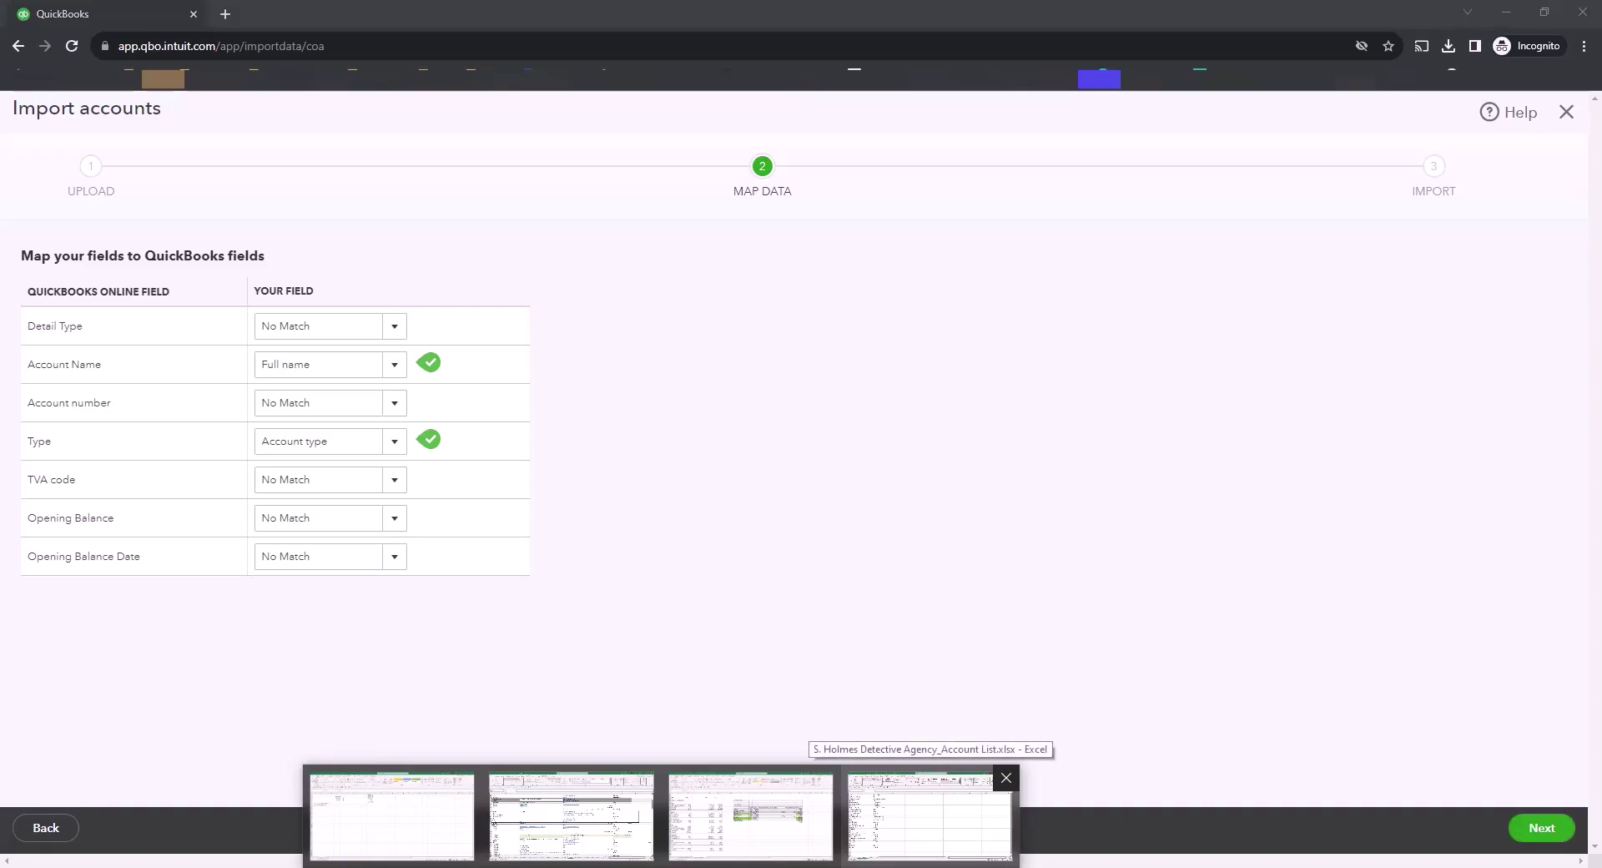
pyautogui.click(929, 816)
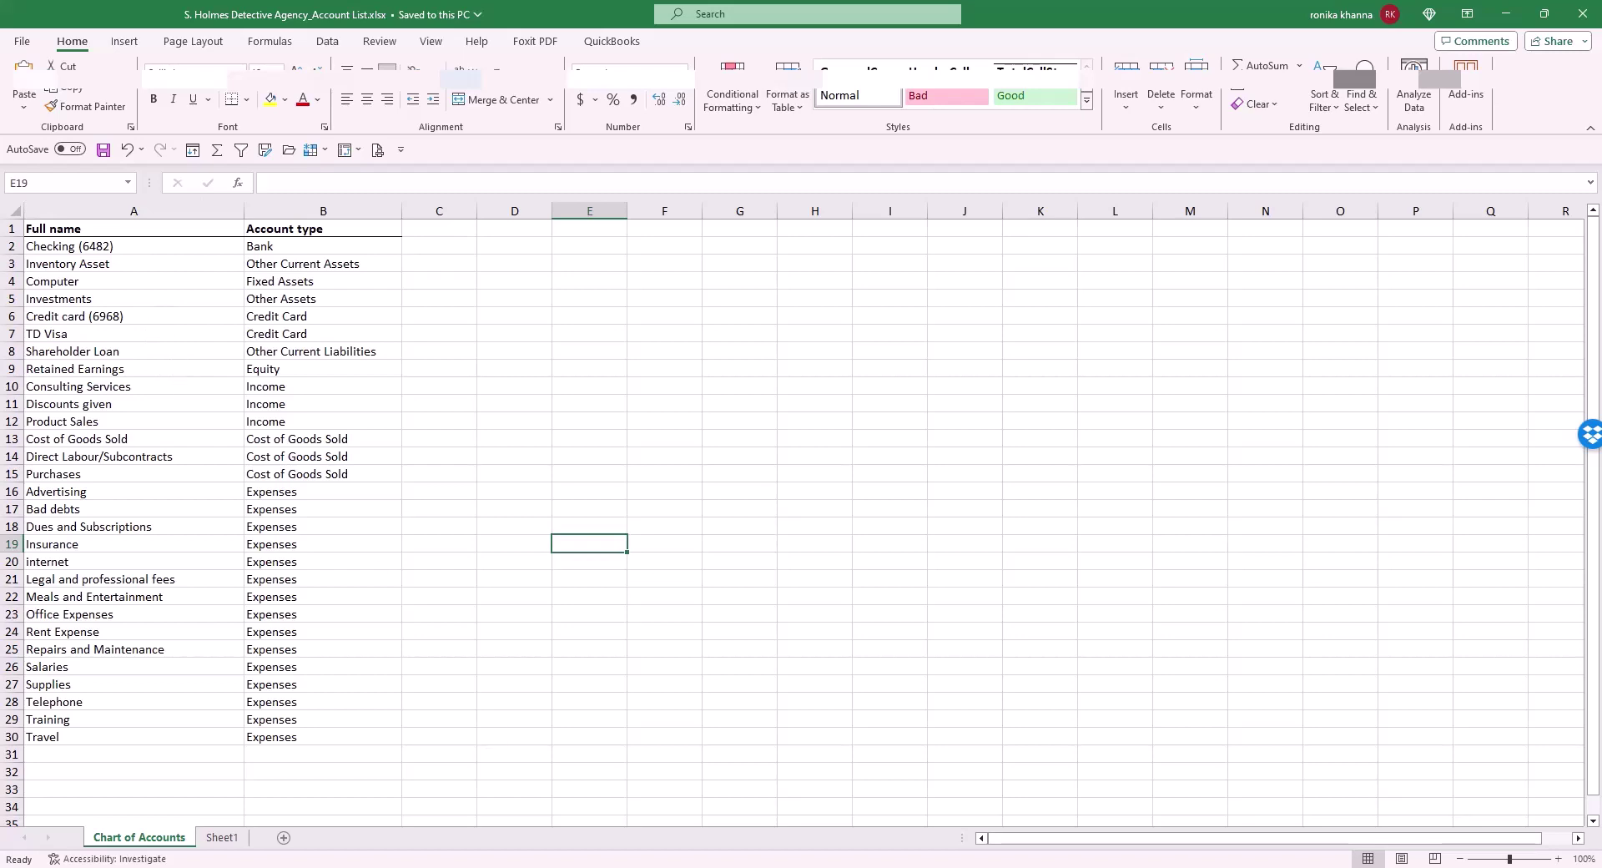
pyautogui.moveTo(660, 863)
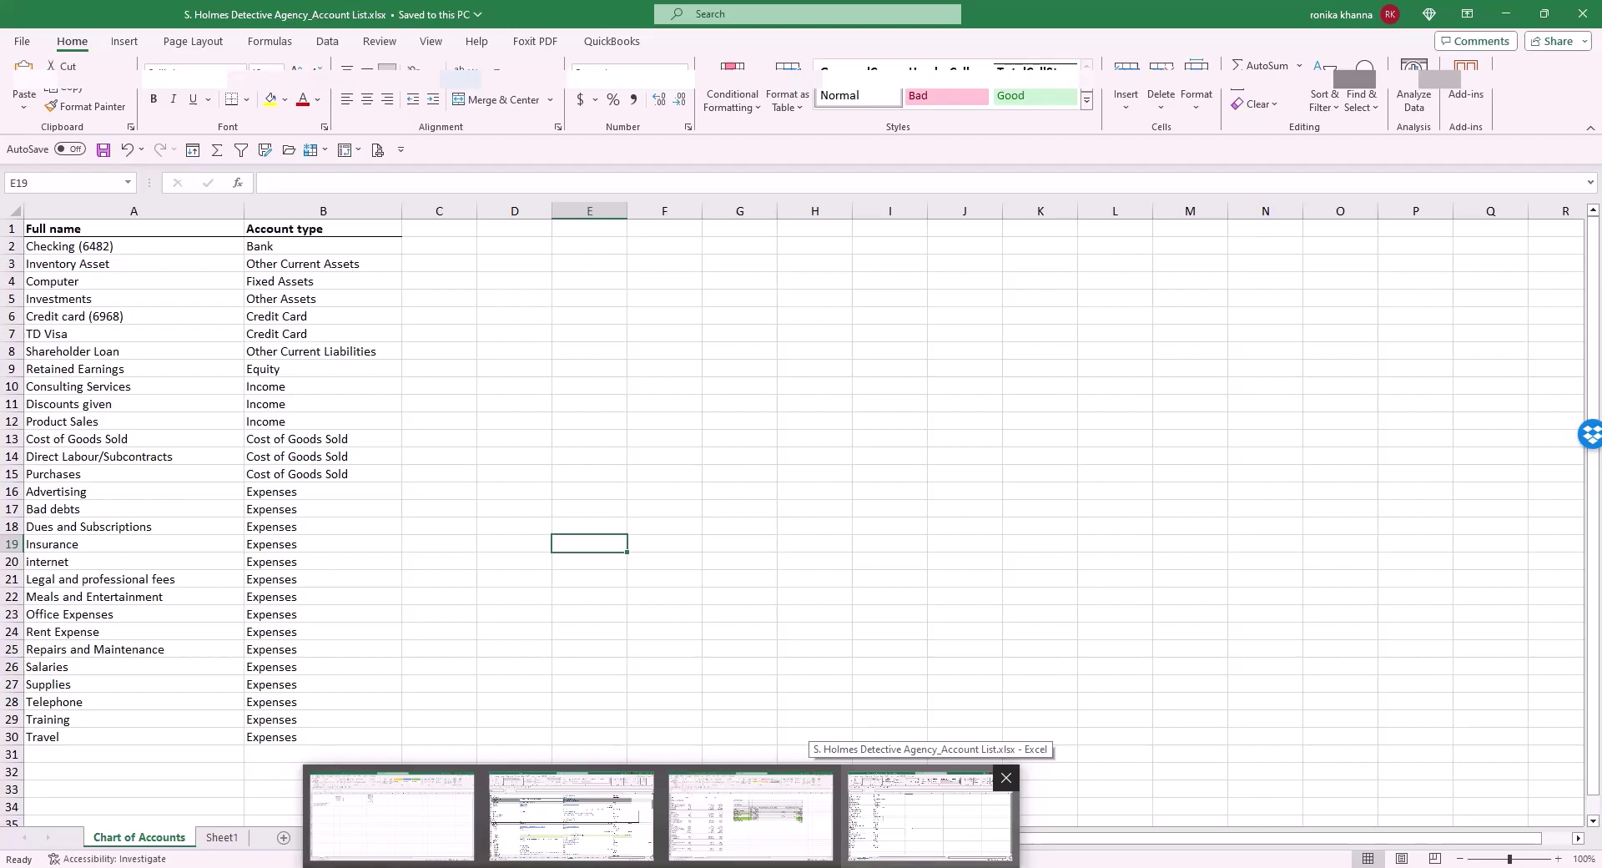
pyautogui.hotkey('alt', 'Tab')
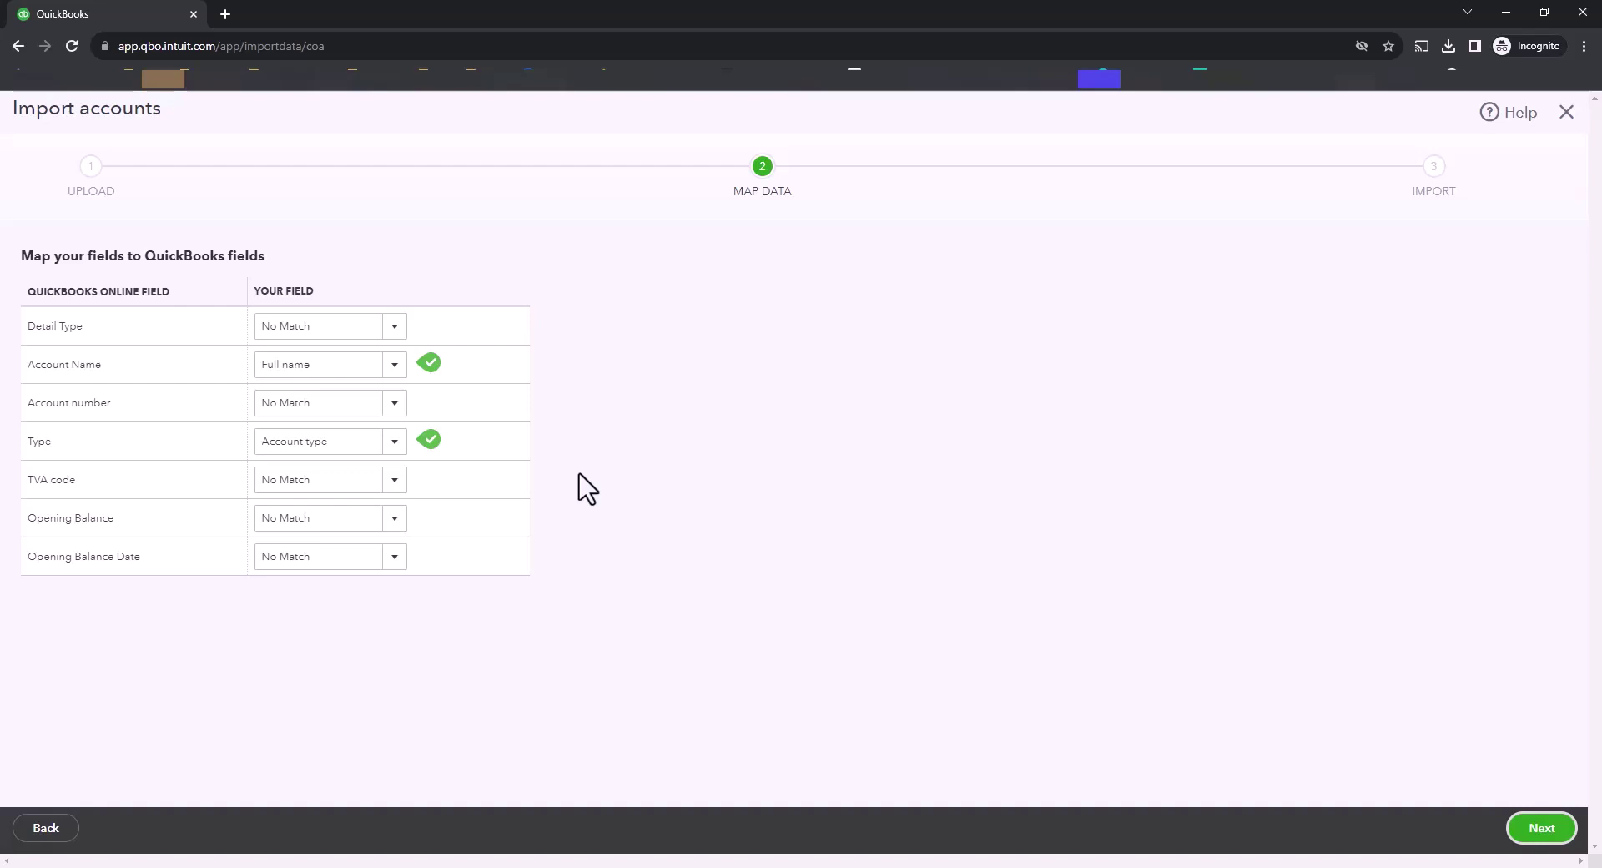
# Accept the mapping of Account Name to Full name and Type to Account type, and look through the accounts listed for import.
pyautogui.click(1554, 828)
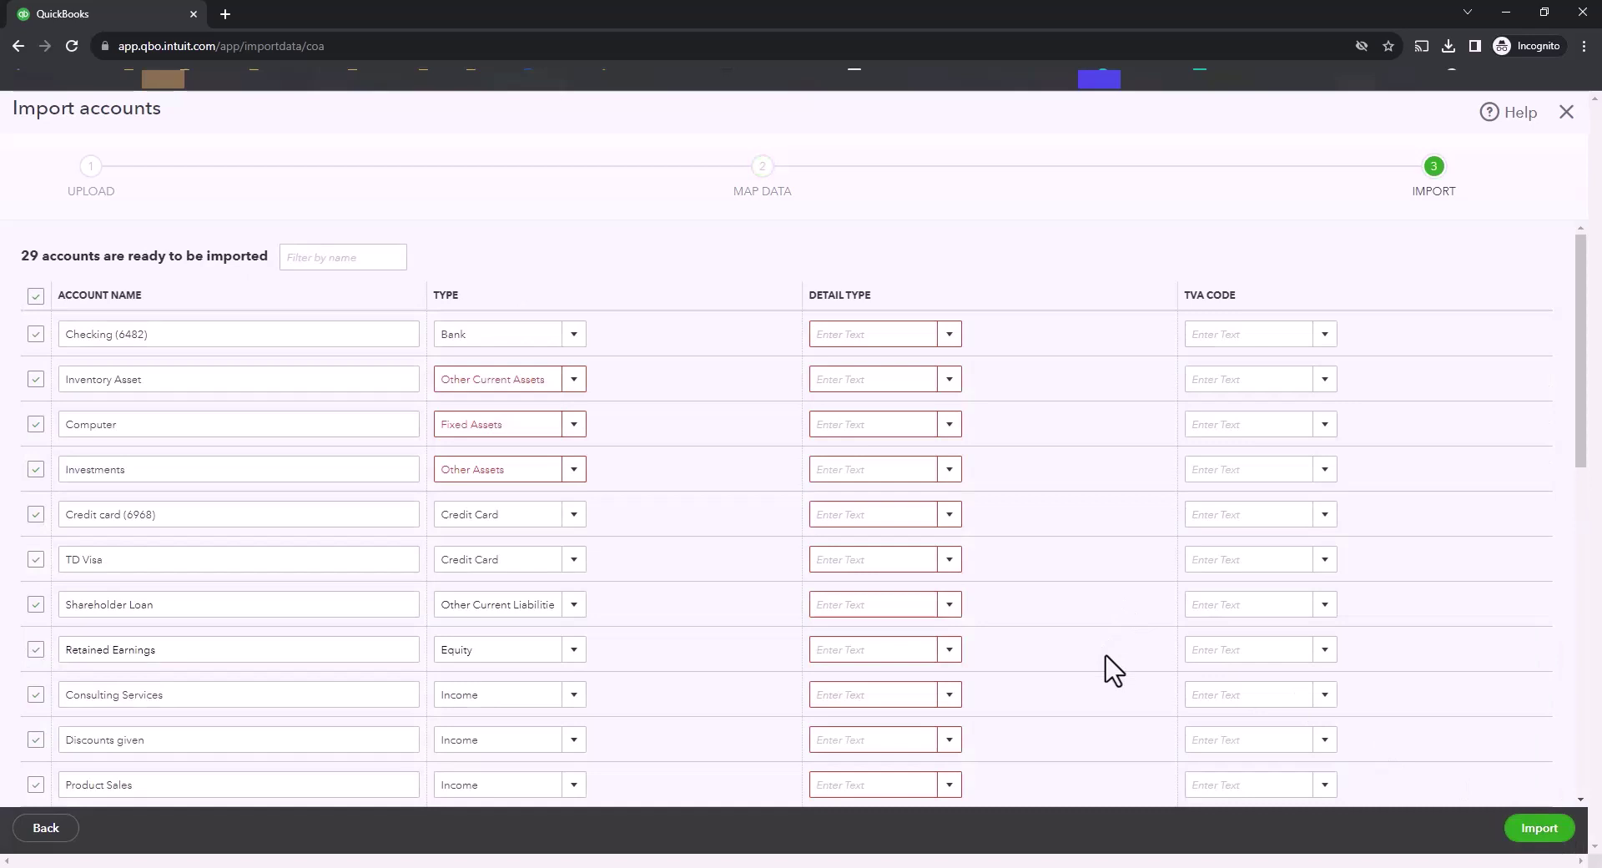
pyautogui.scroll(-1, 1107, 666)
pyautogui.scroll(-10, 1115, 668)
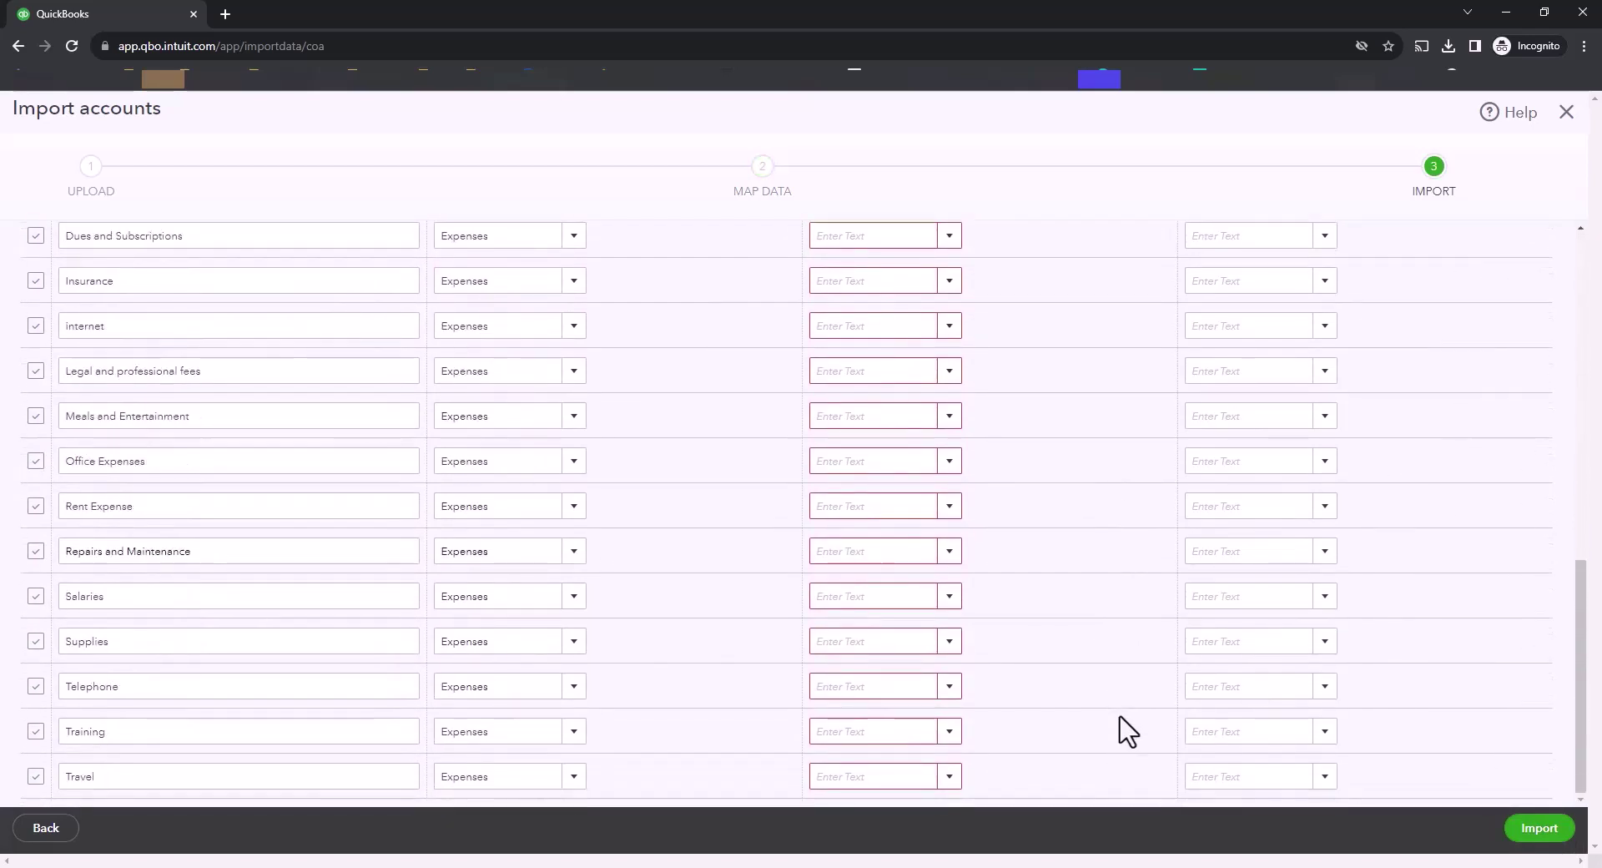
pyautogui.scroll(11, 1127, 742)
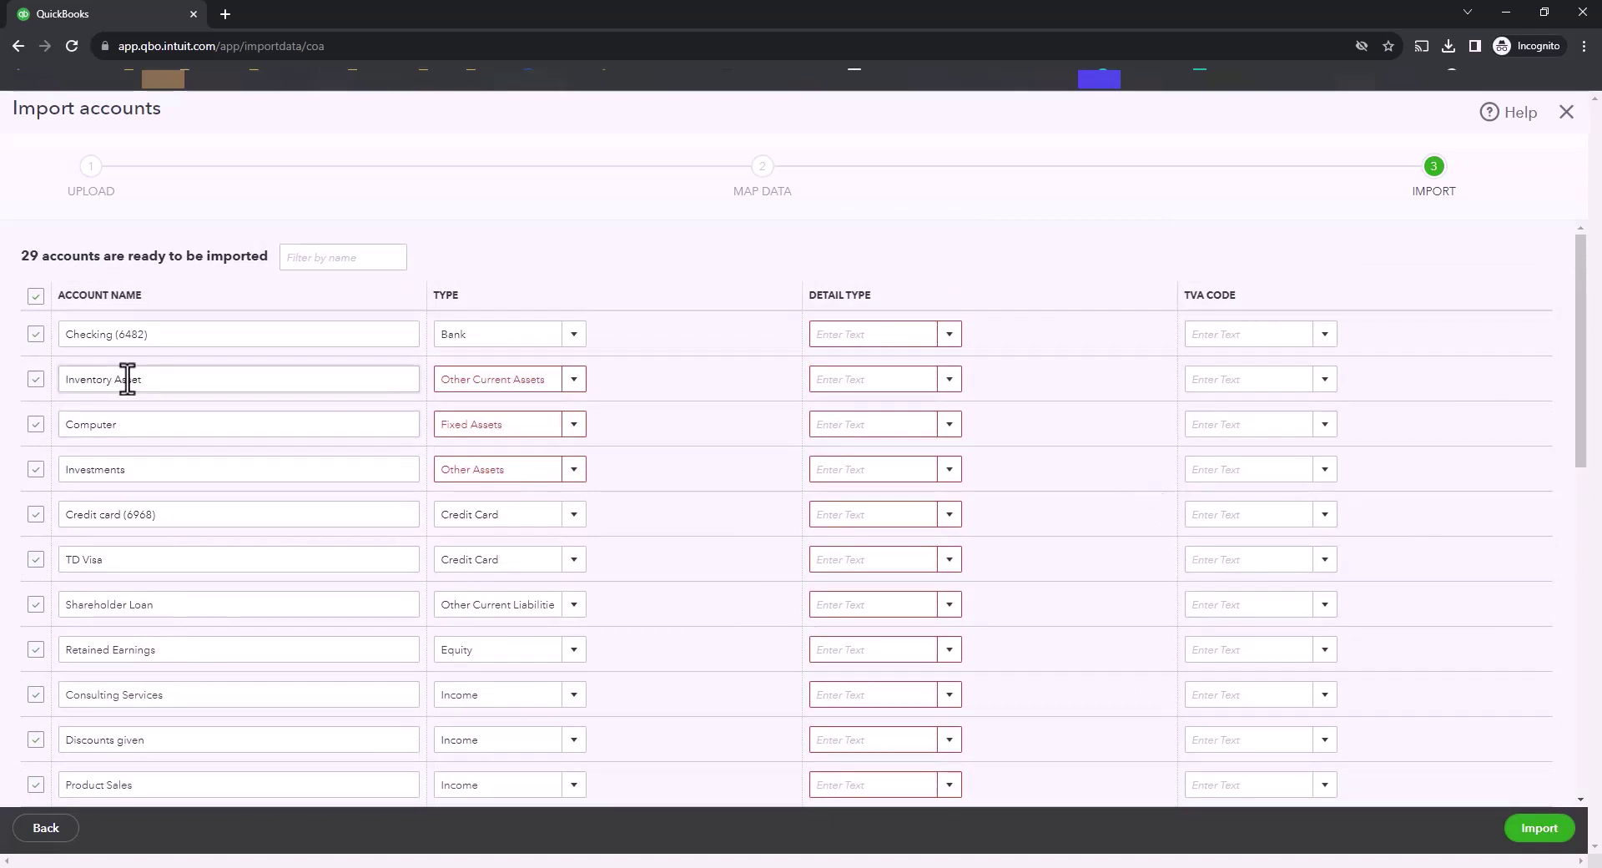
# Set the account types to Current assets for Inventory Asset, Property, plant and equipment for Computer, and Long-term Assets for Investments.
pyautogui.click(573, 384)
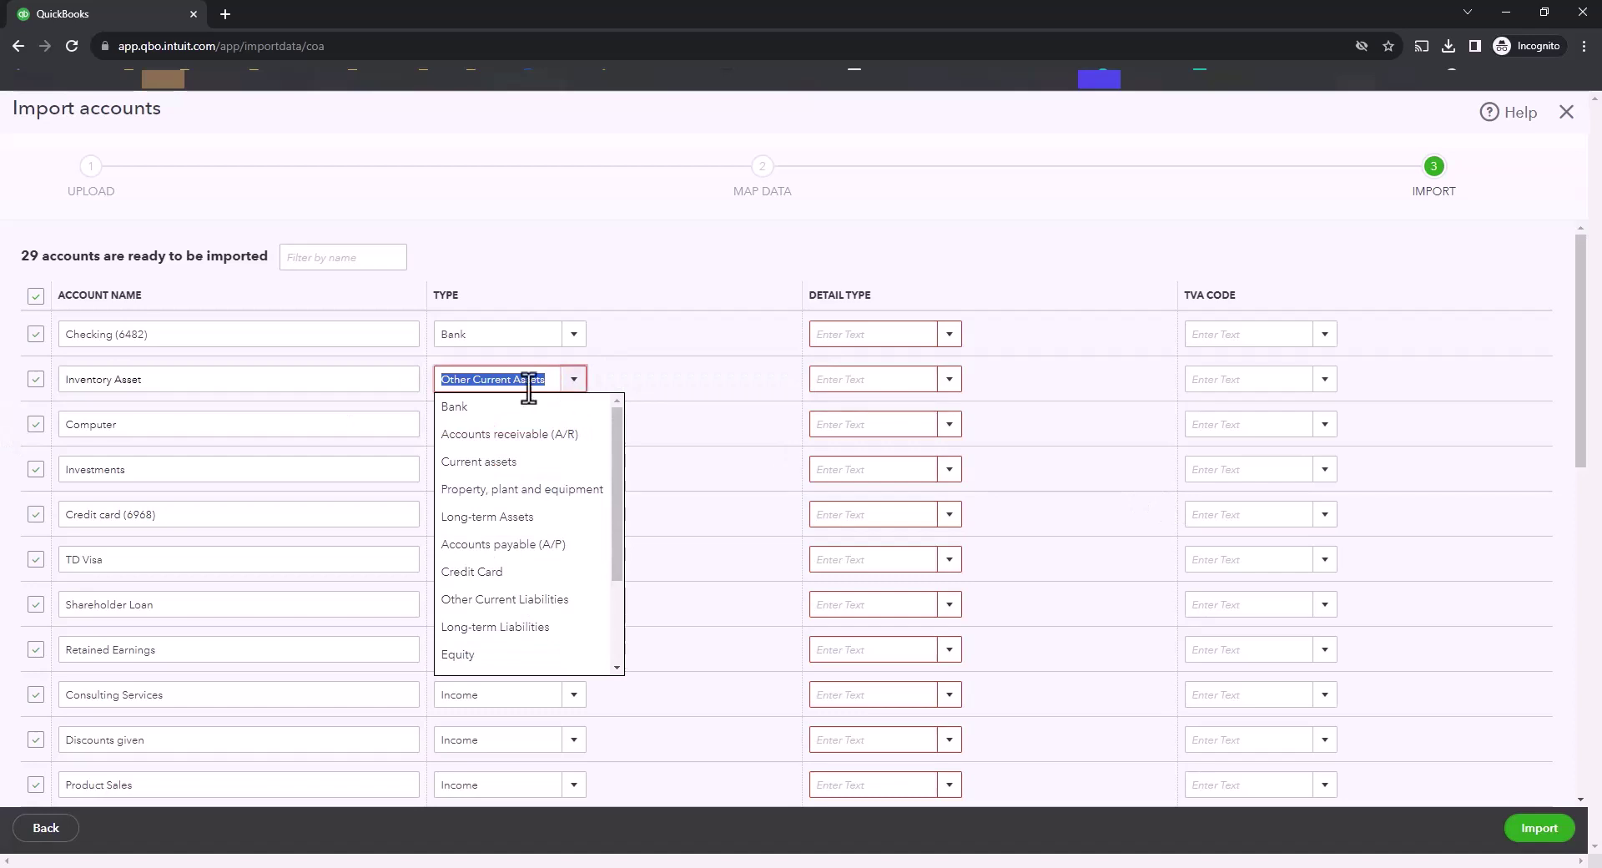
pyautogui.click(471, 467)
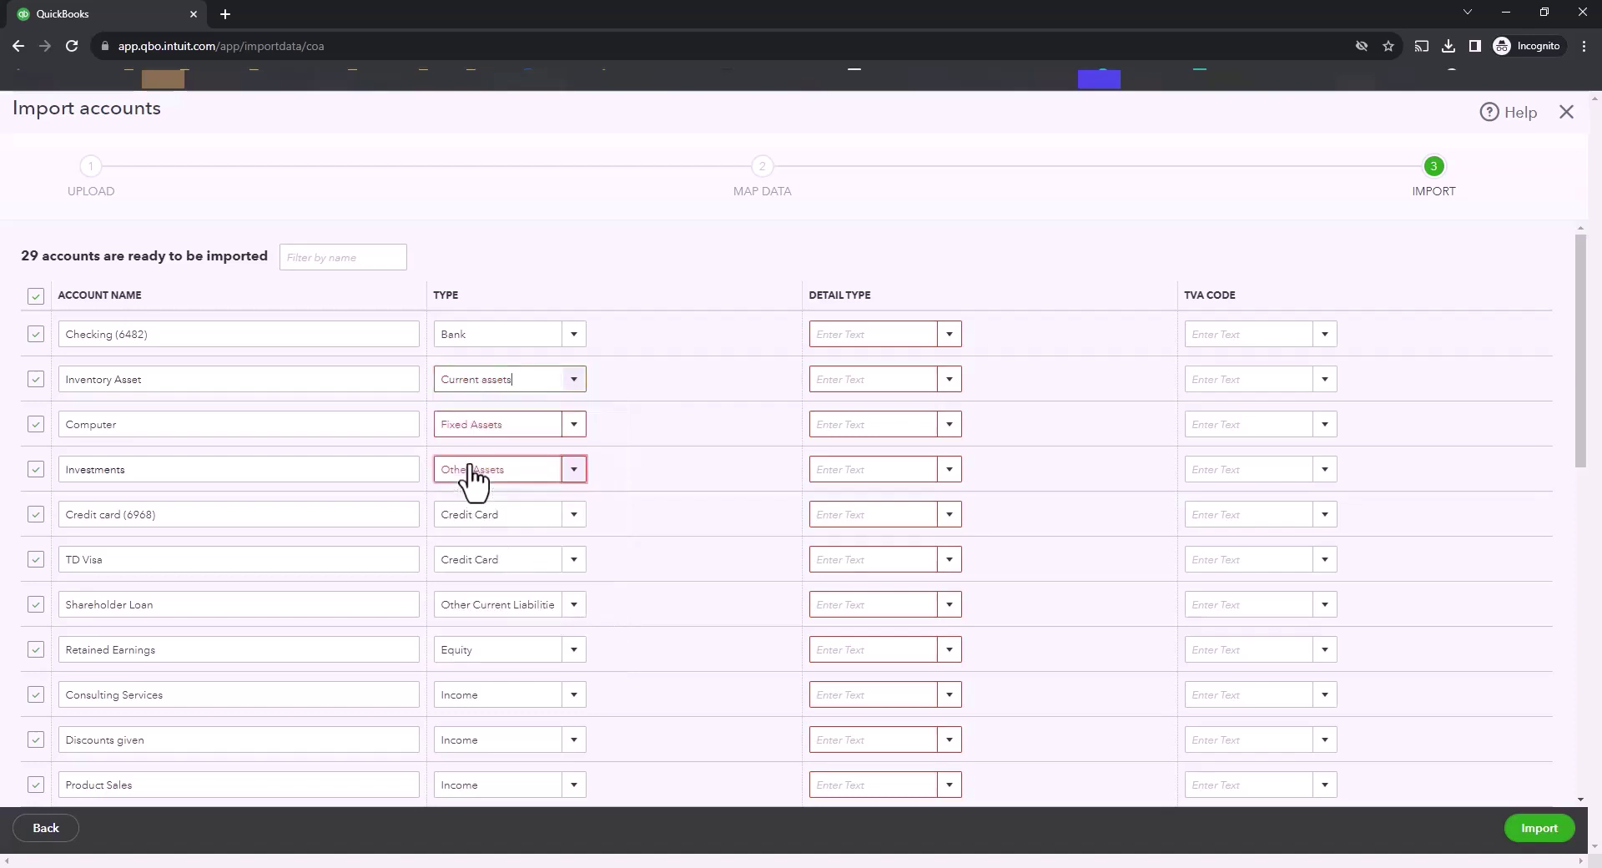
pyautogui.click(574, 426)
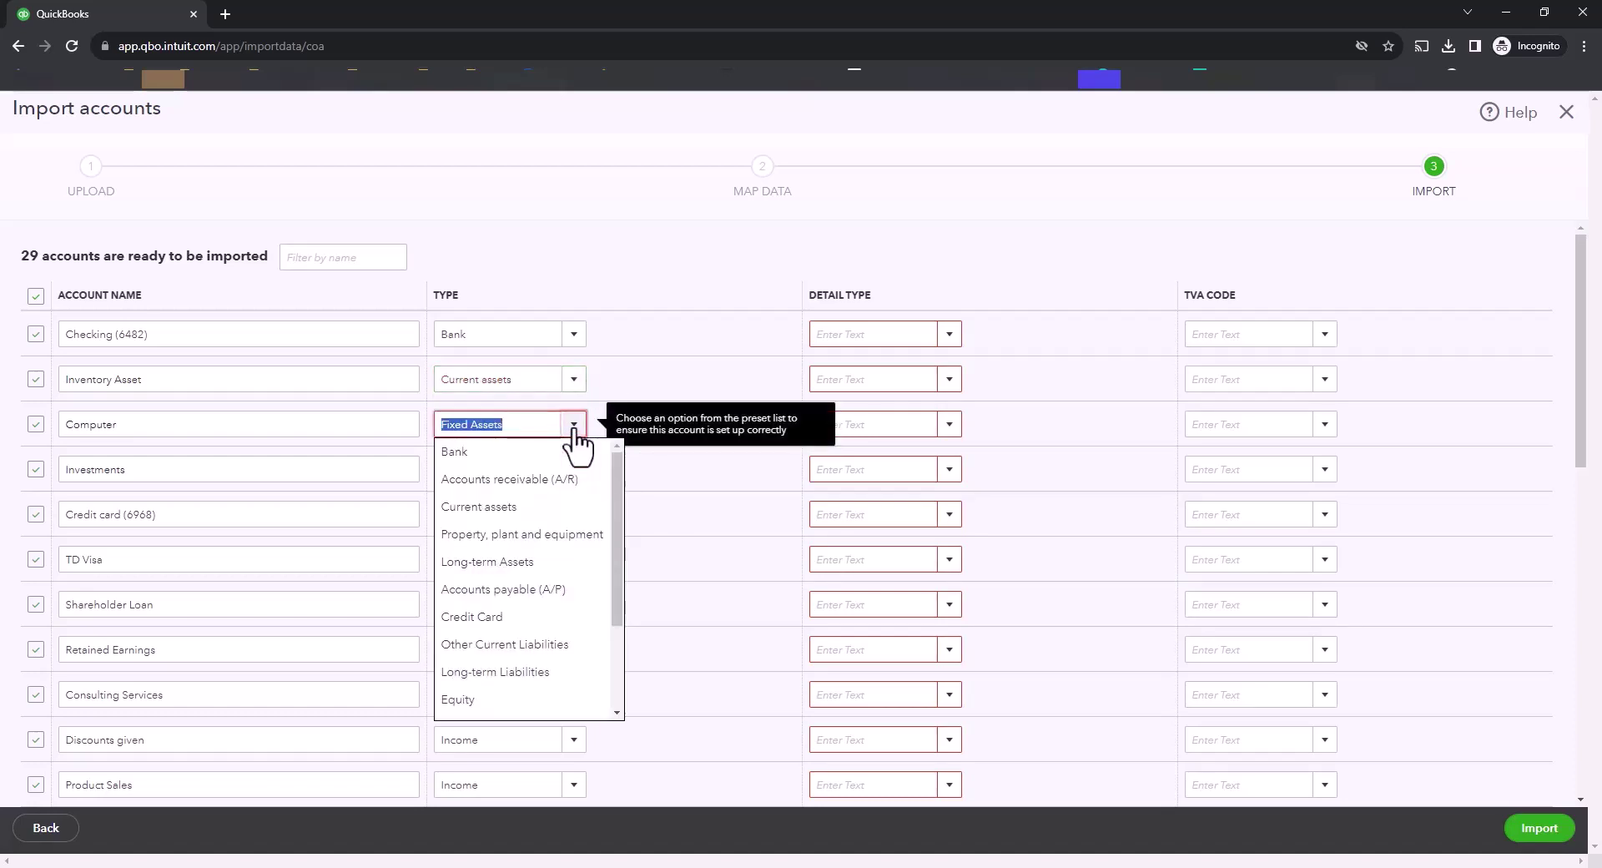
pyautogui.click(540, 534)
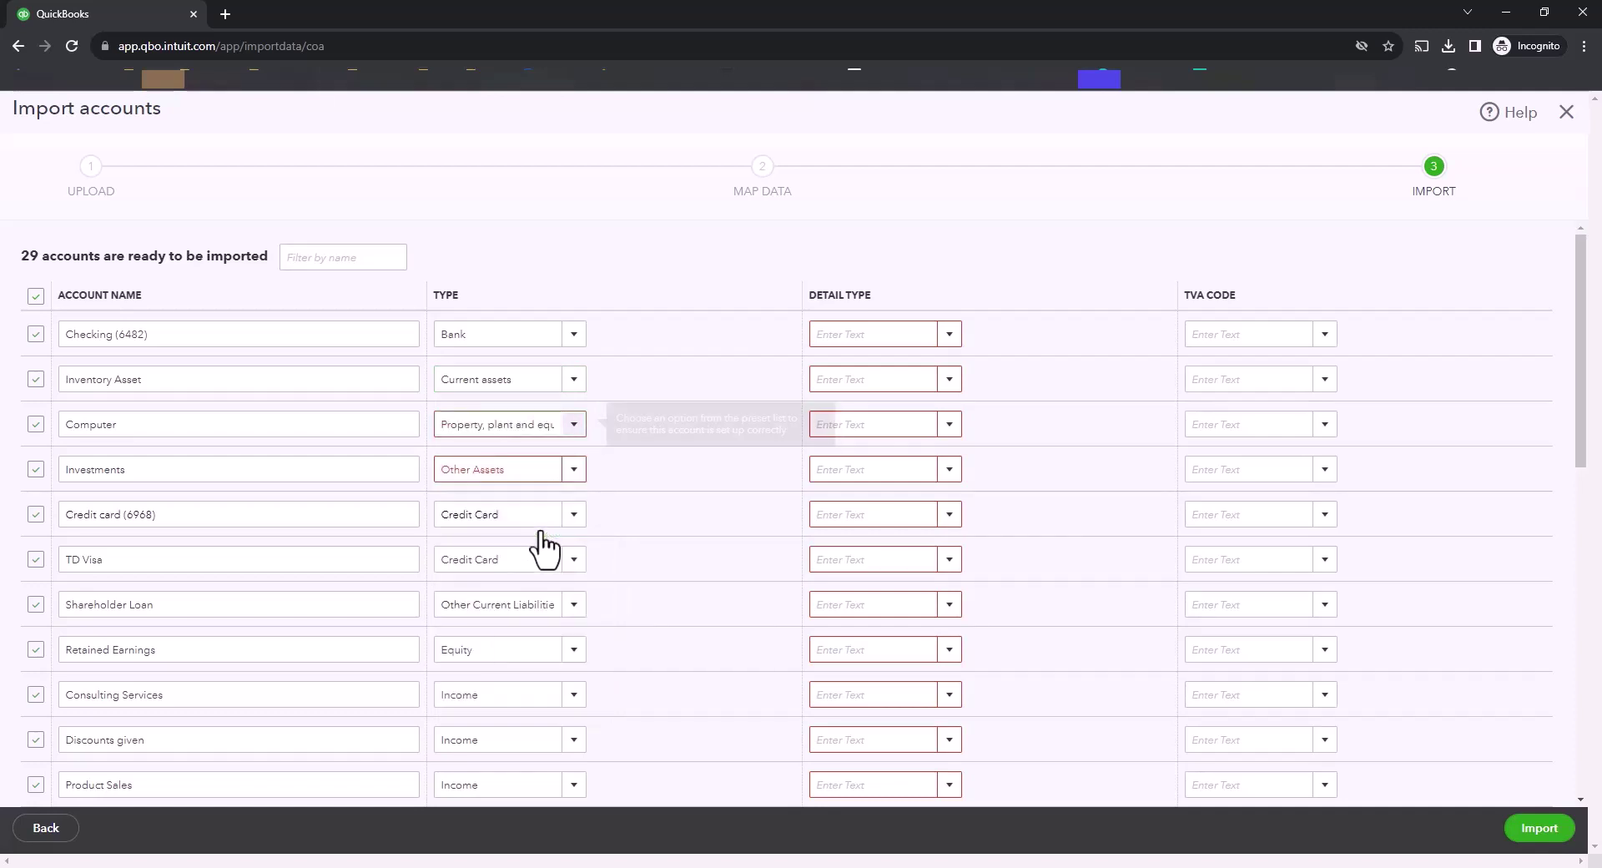
pyautogui.click(574, 470)
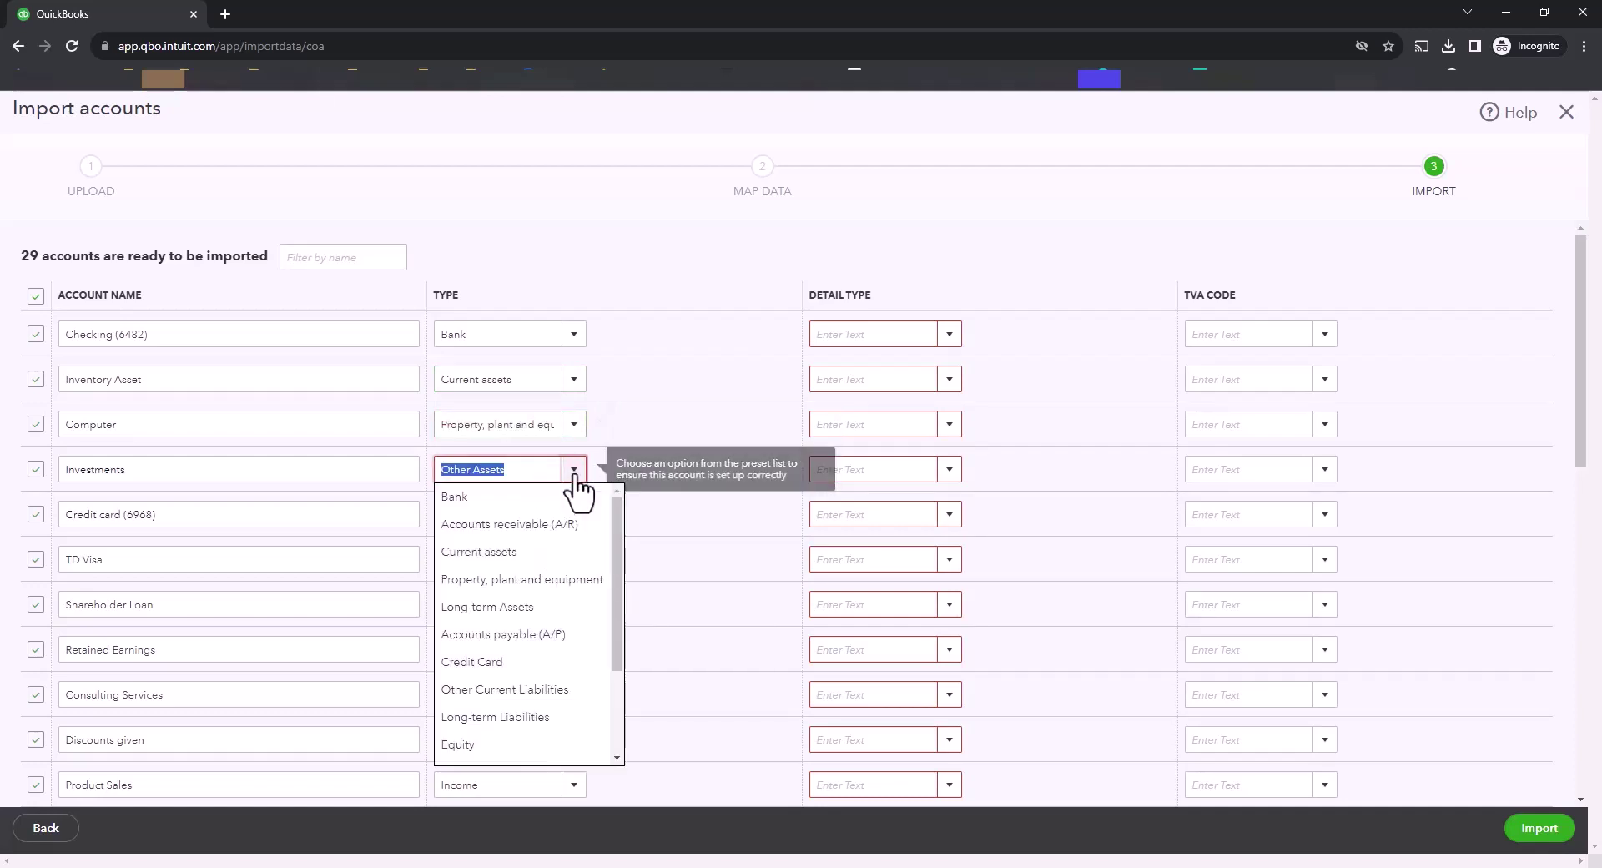
pyautogui.click(531, 609)
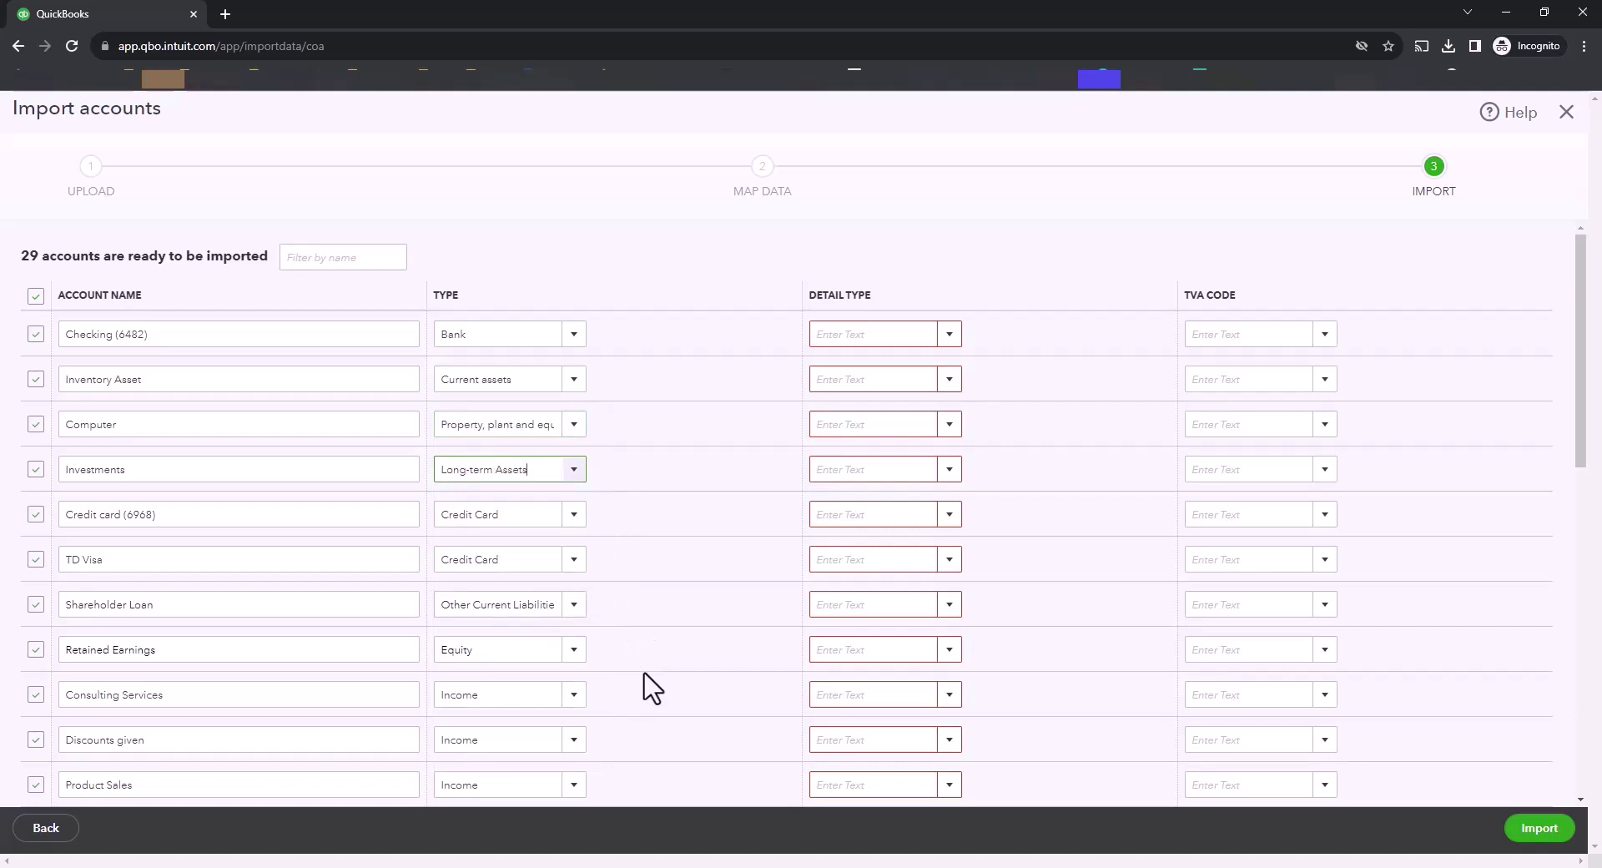
# Set the detail types to Chequing for the Checking account and Inventory for Inventory Asset.
pyautogui.scroll(-4, 650, 691)
pyautogui.scroll(4, 649, 691)
pyautogui.click(949, 335)
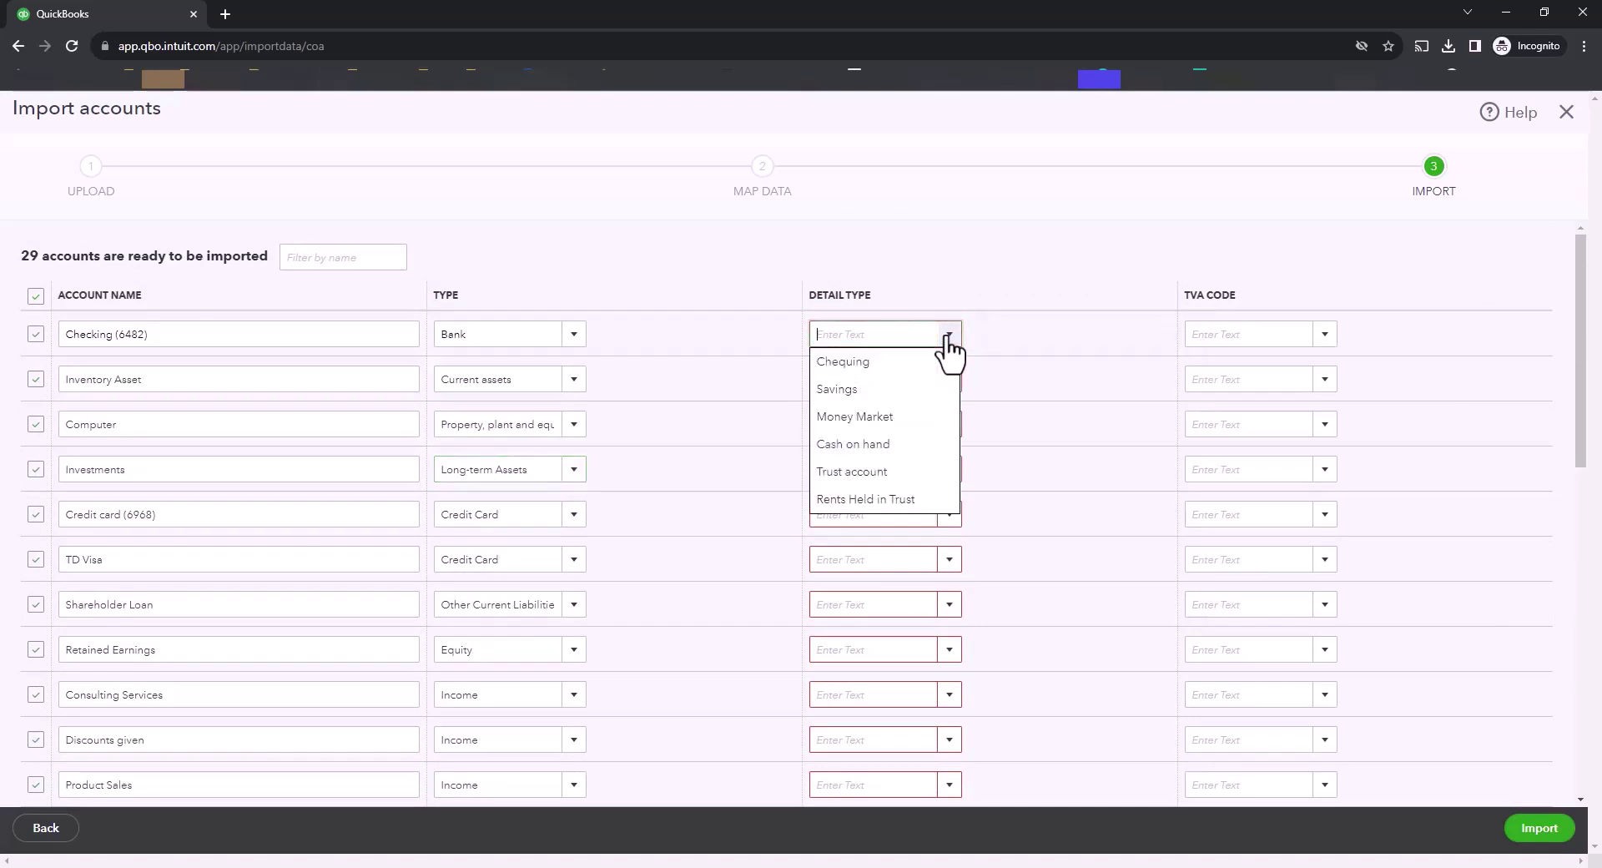
pyautogui.click(864, 366)
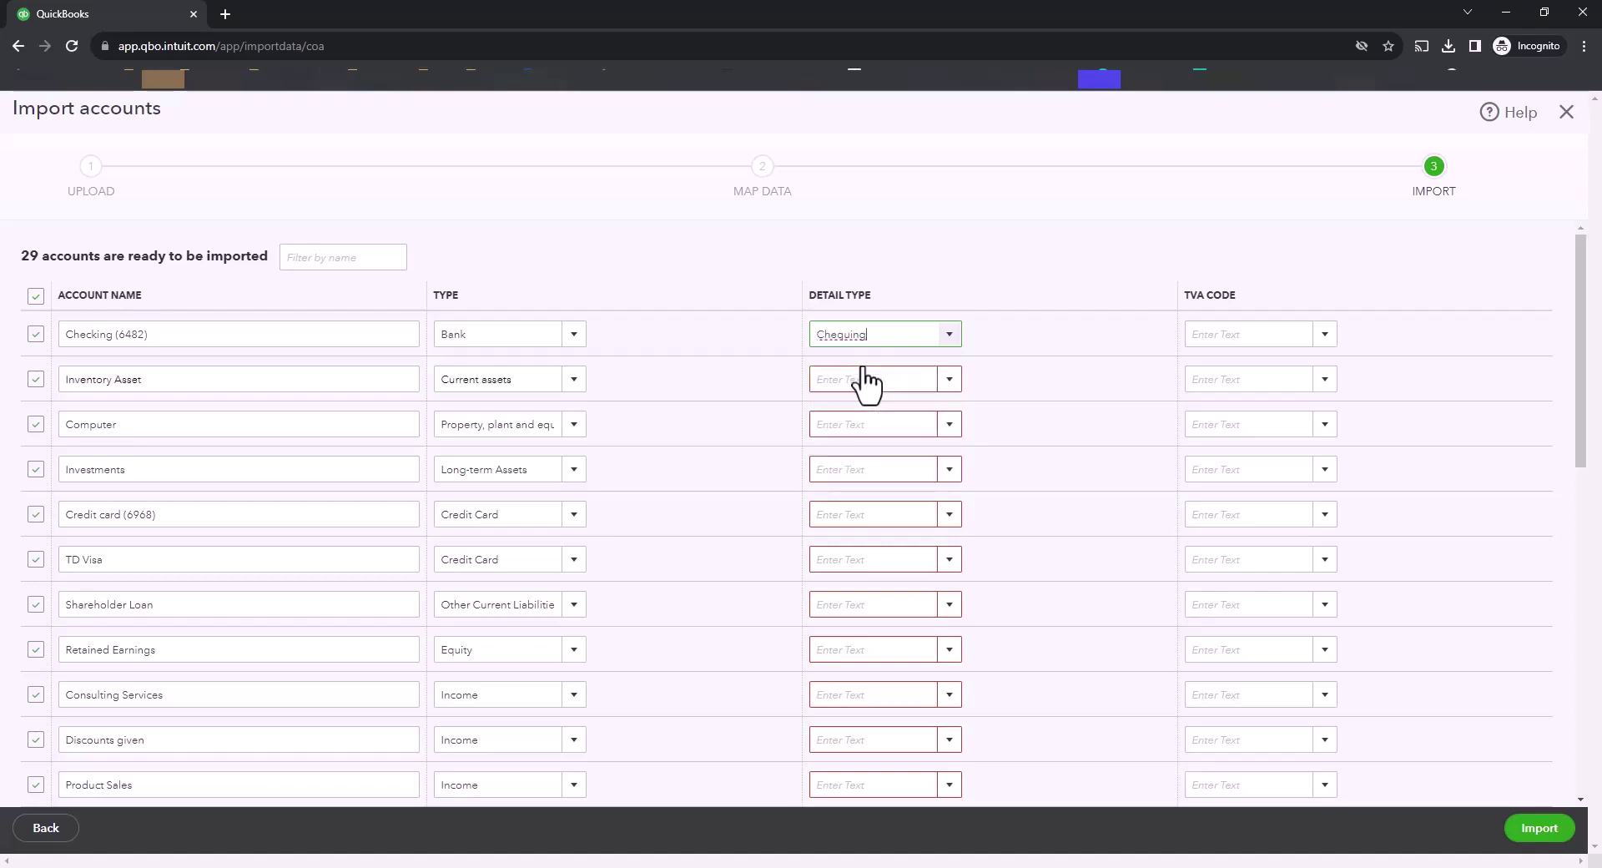
pyautogui.scroll(-3, 1049, 470)
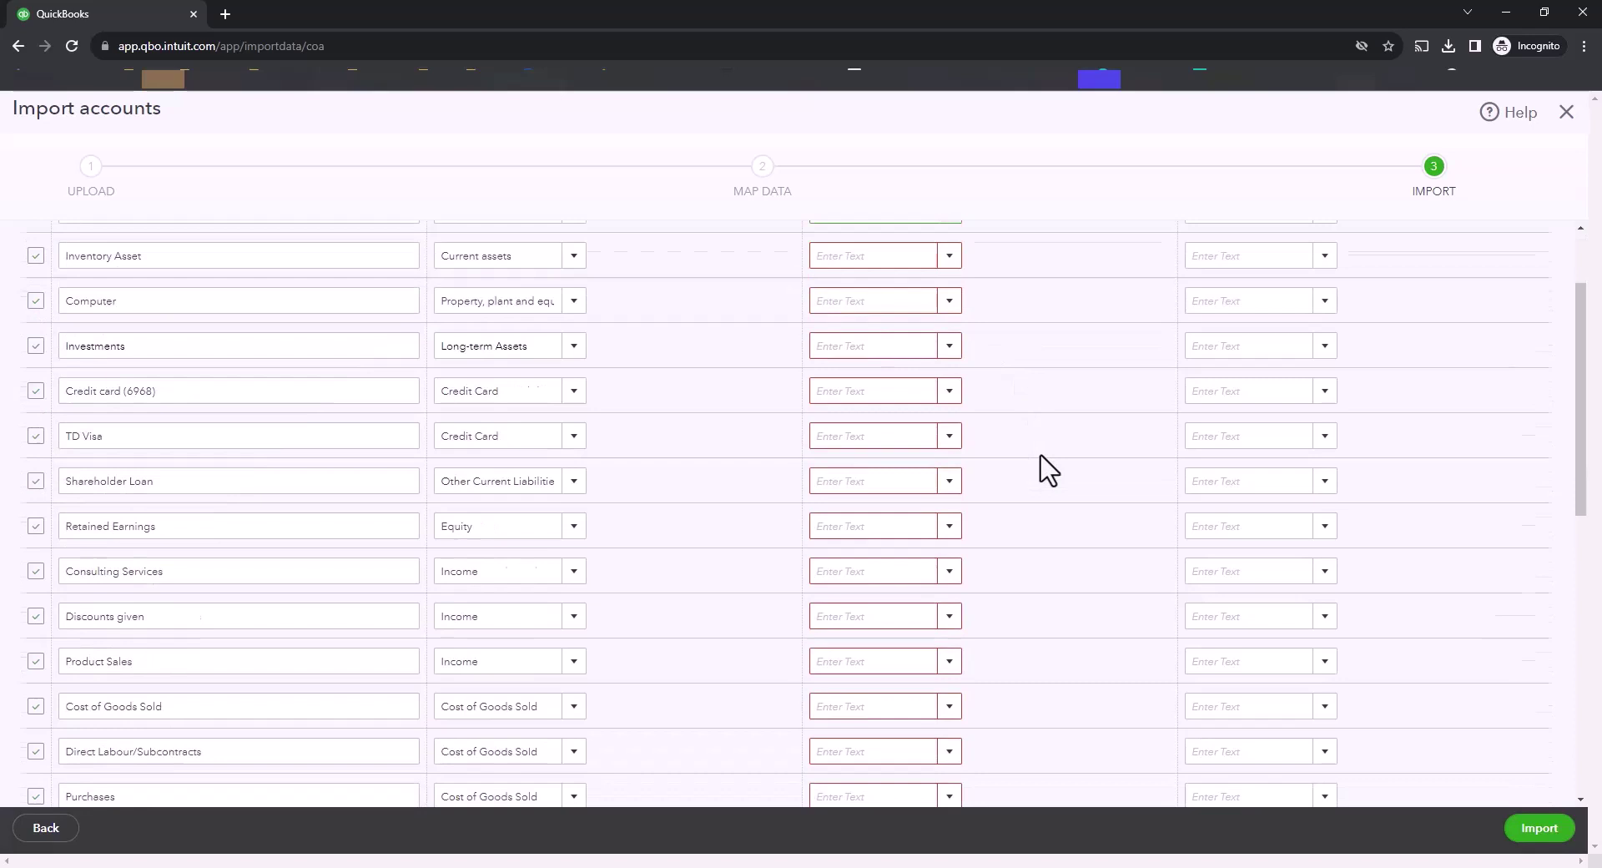
pyautogui.scroll(3, 1044, 465)
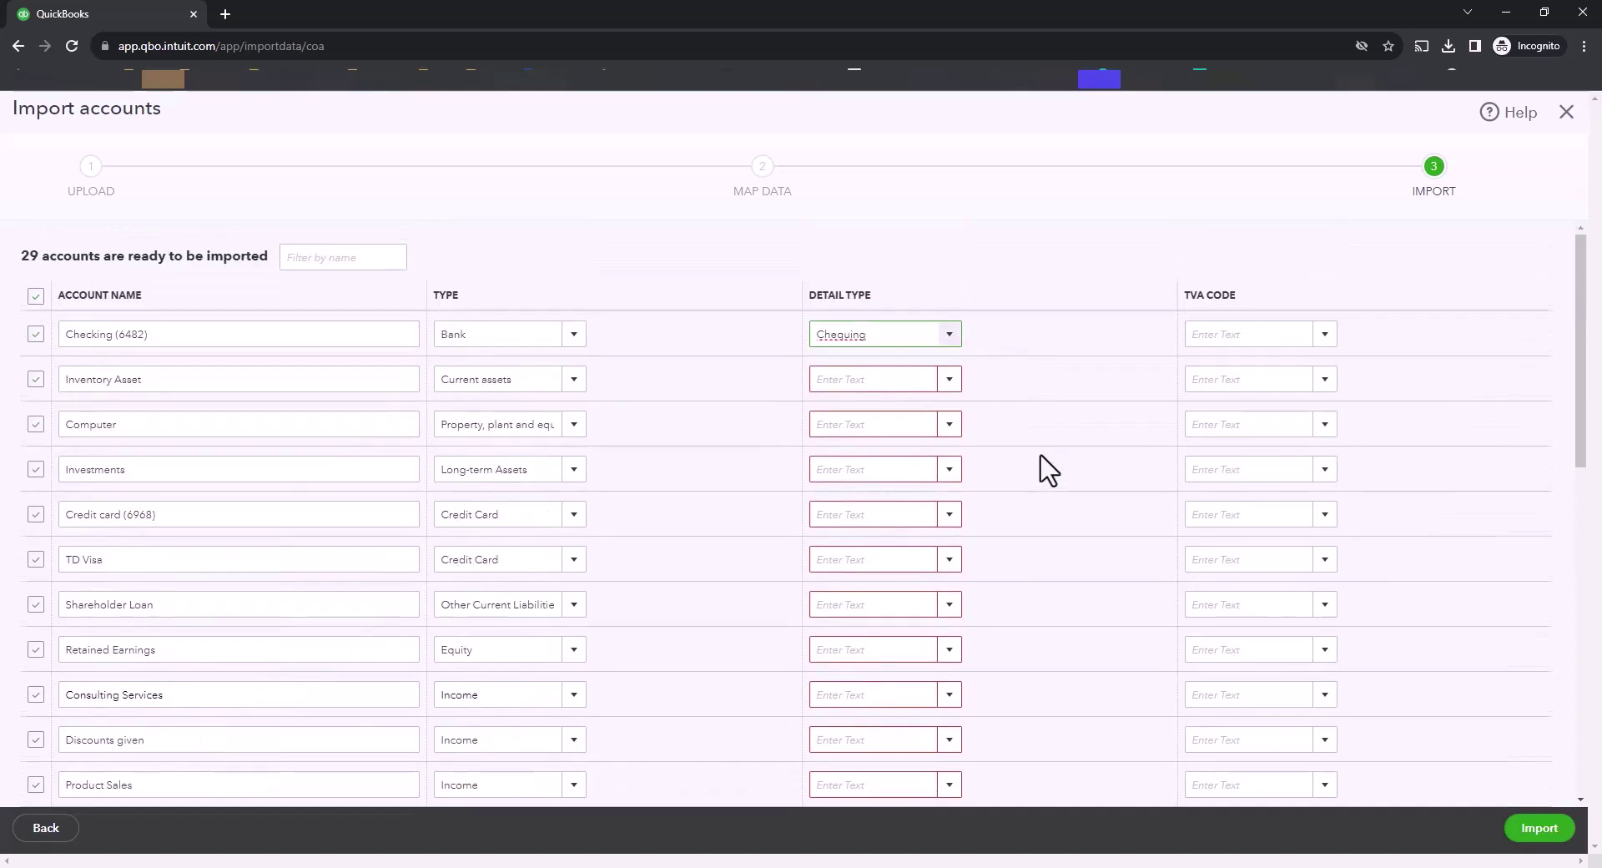
pyautogui.click(949, 379)
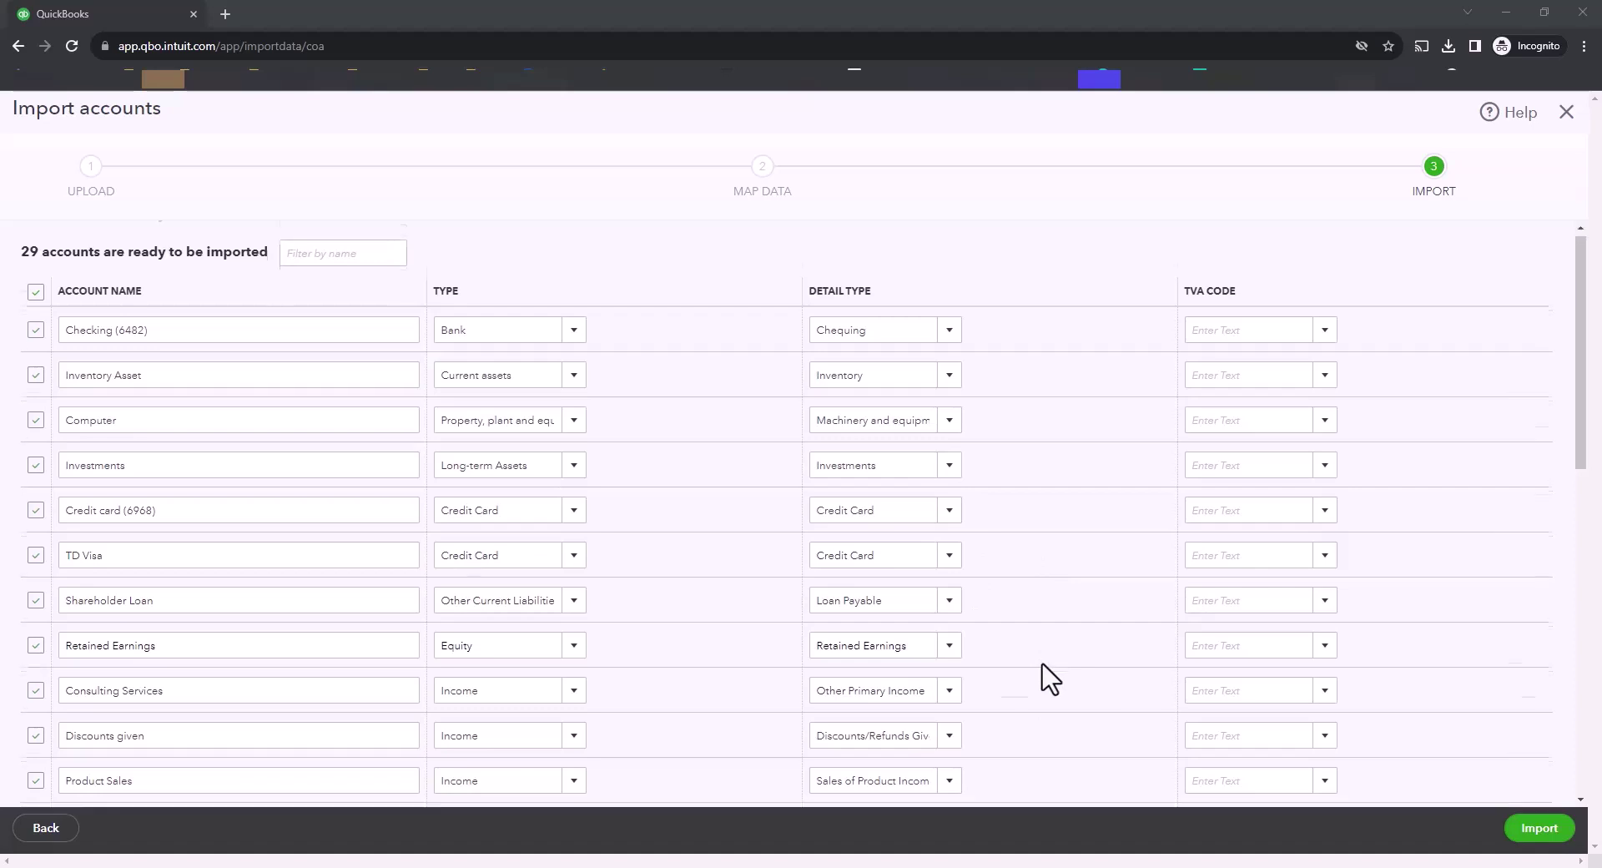
# Review the detail types assigned to every account in the import list, from Checking down to Travel.
pyautogui.scroll(-1, 1050, 678)
pyautogui.scroll(-1, 1050, 678)
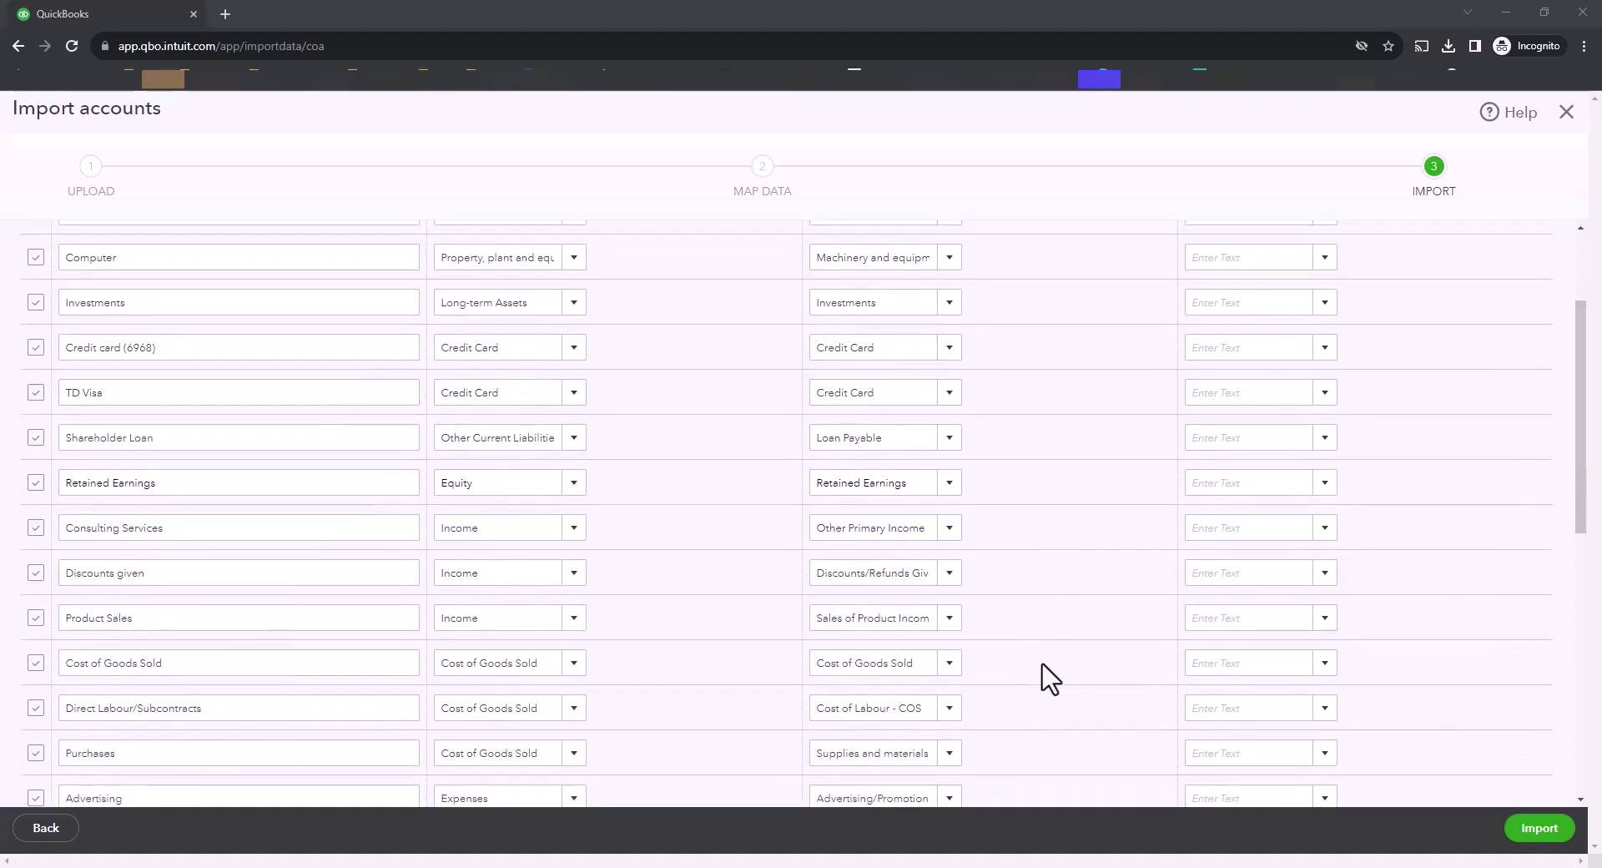
pyautogui.scroll(-1, 1050, 677)
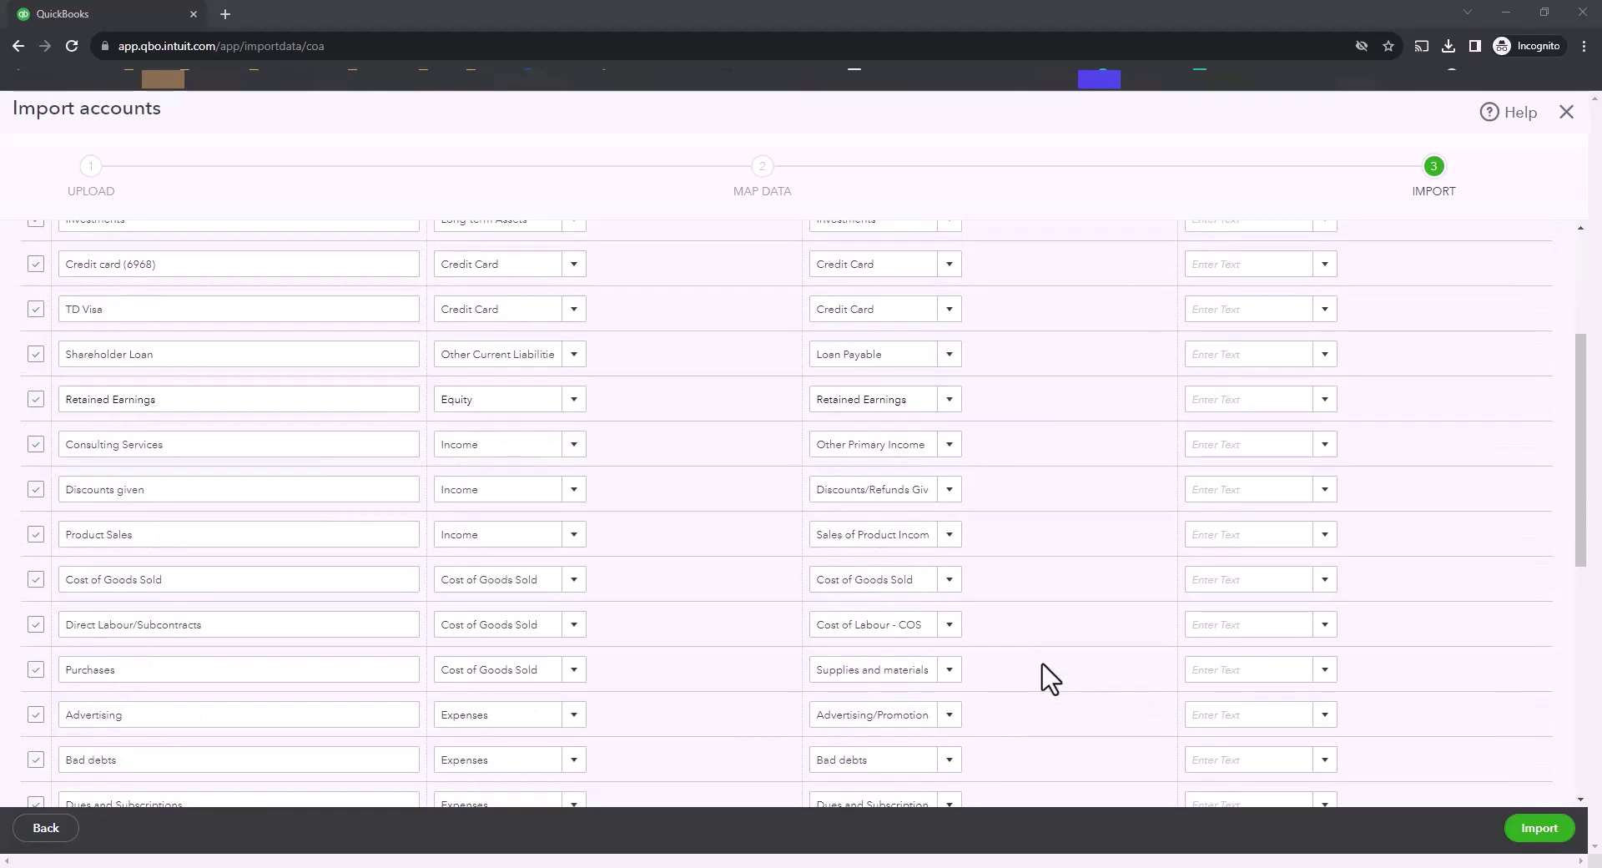
pyautogui.scroll(-1, 1050, 678)
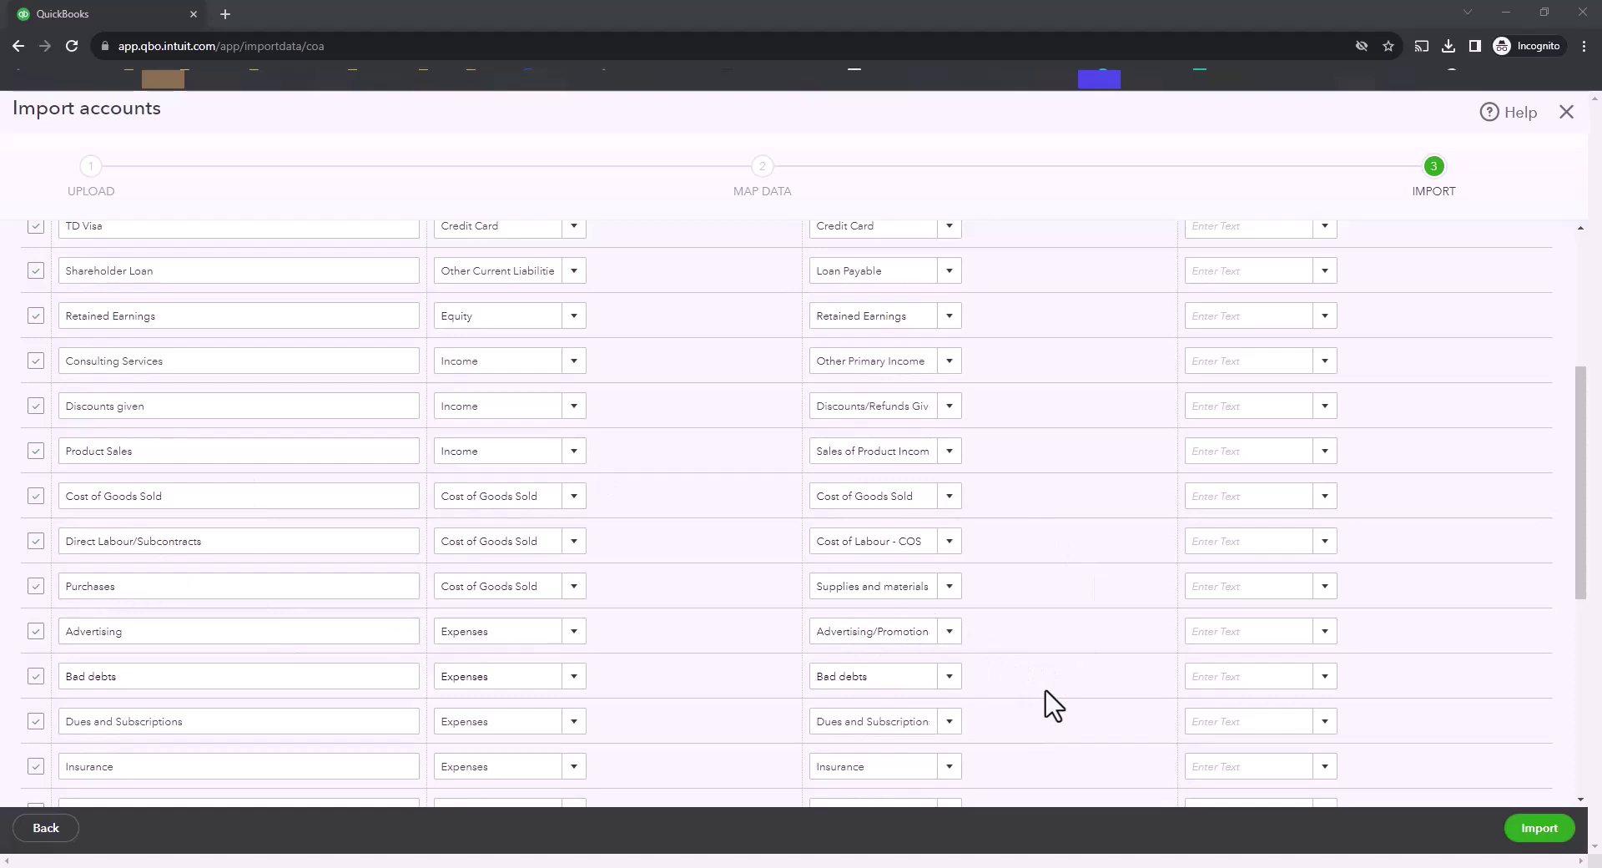
pyautogui.scroll(-1, 1053, 706)
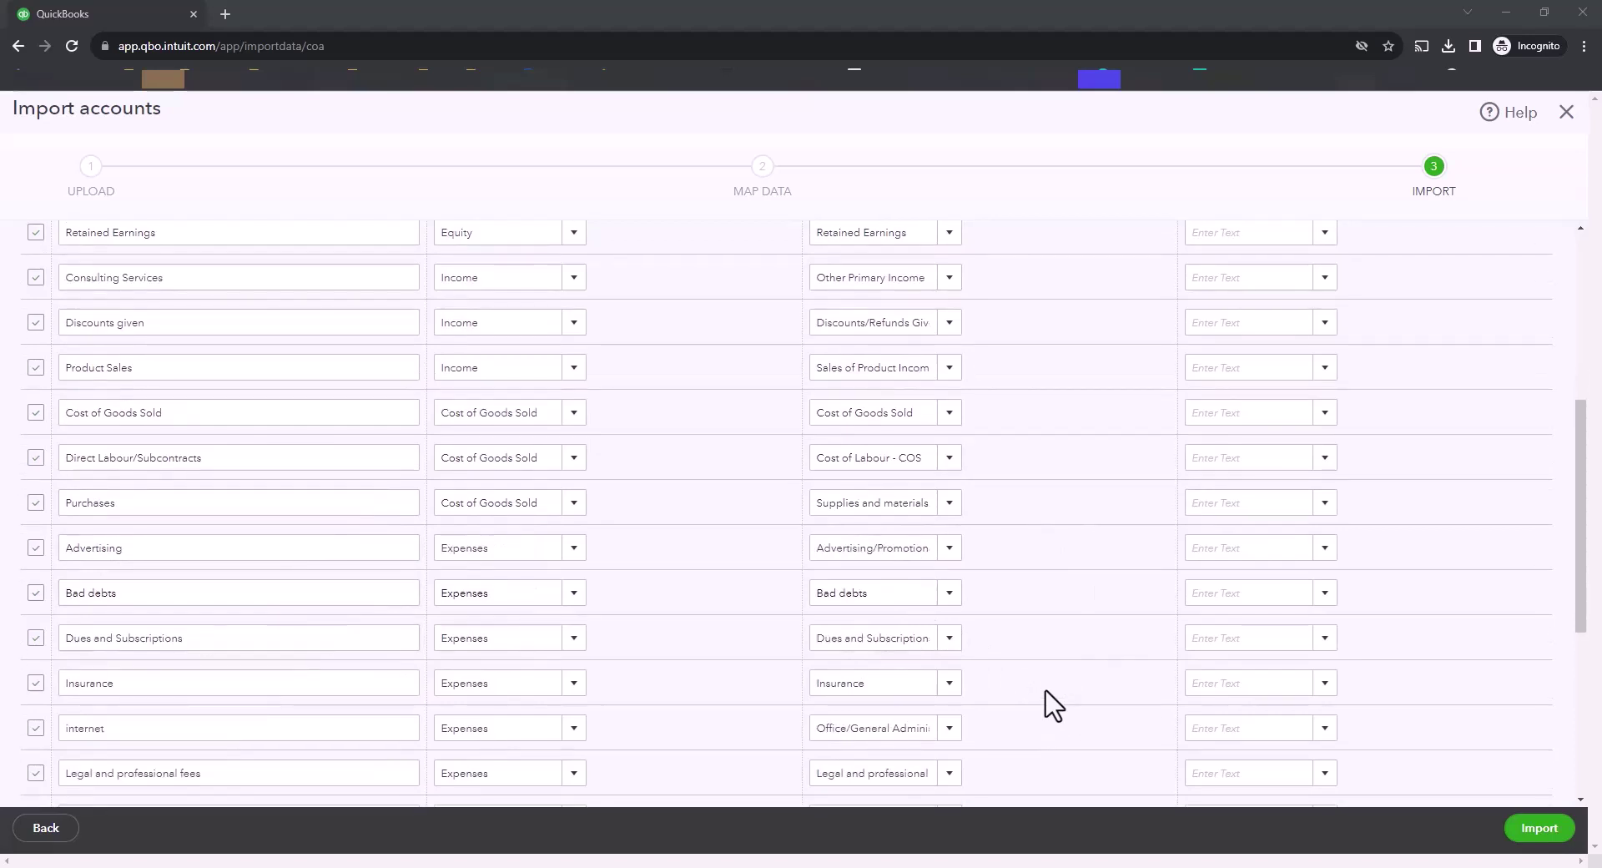
pyautogui.scroll(-2, 1053, 705)
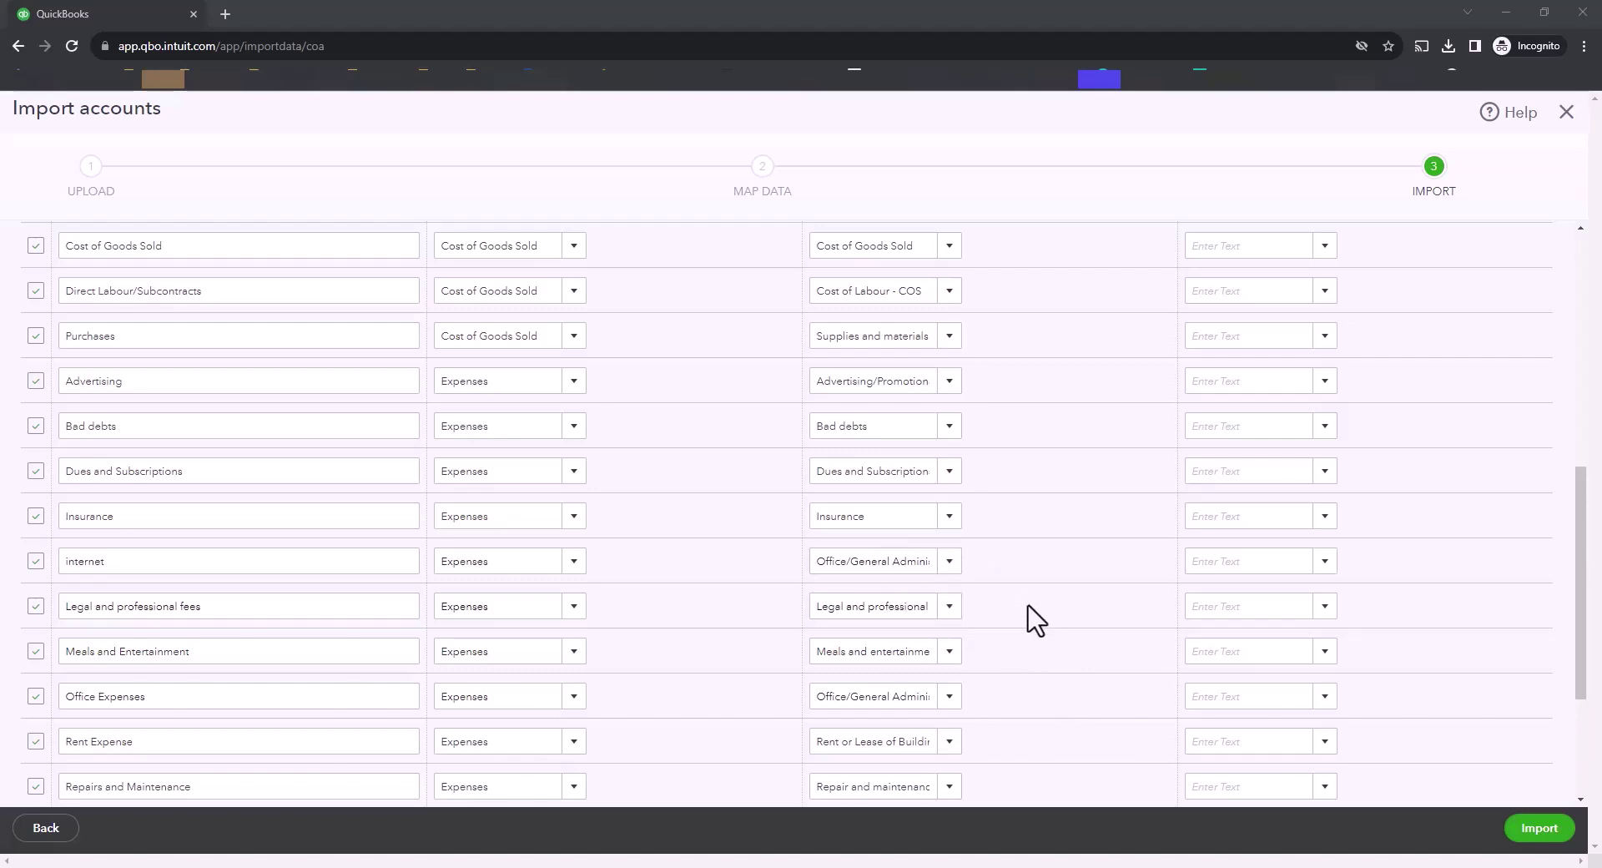
pyautogui.scroll(-1, 1030, 622)
pyautogui.scroll(-2, 1035, 626)
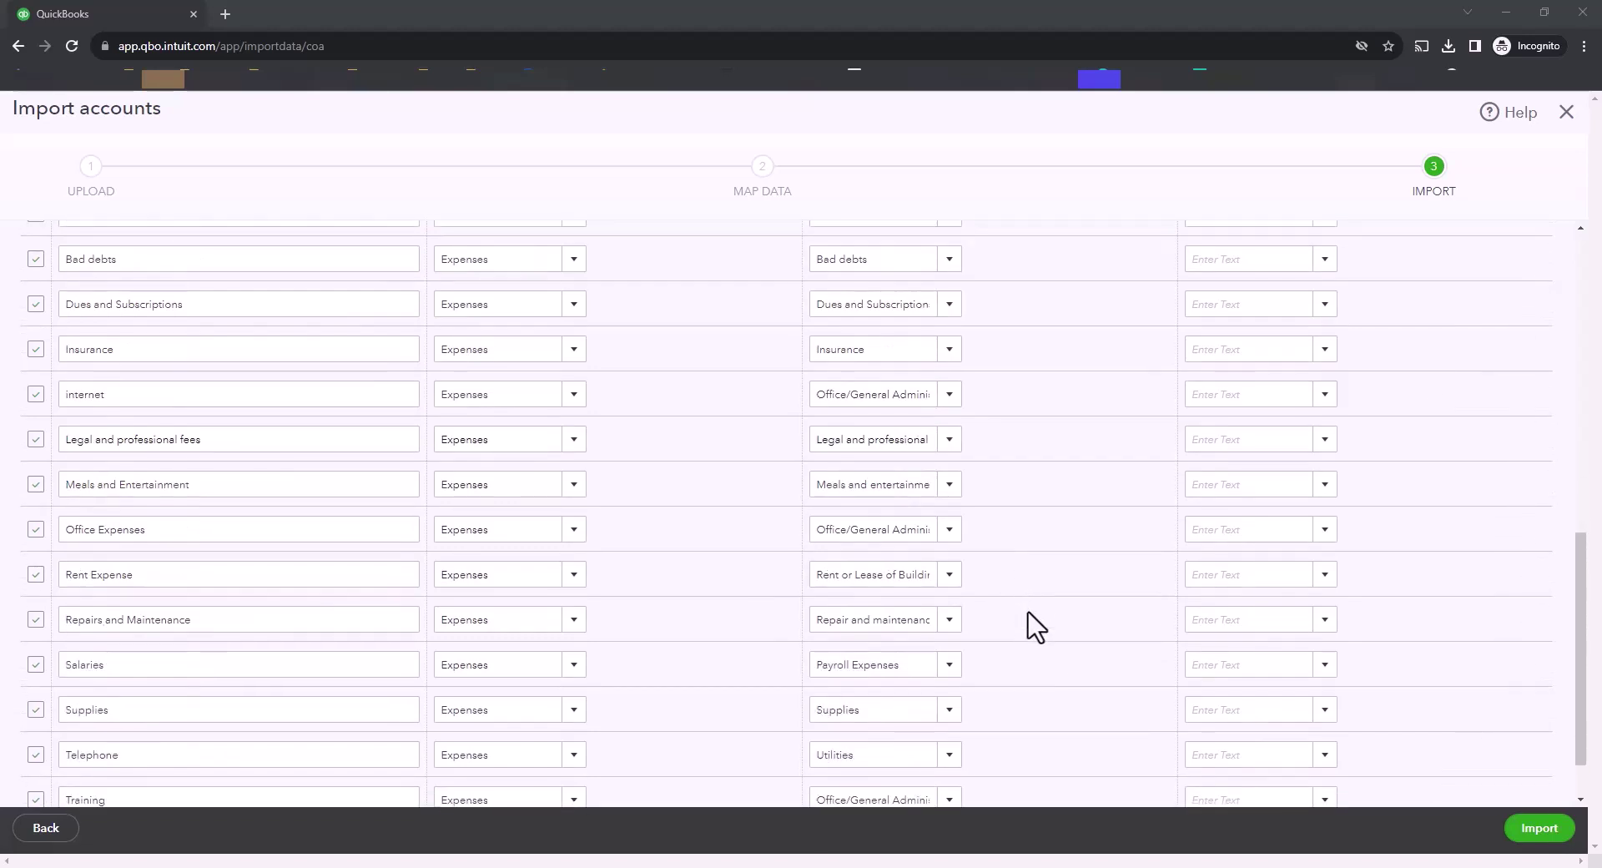
pyautogui.scroll(-1, 1035, 626)
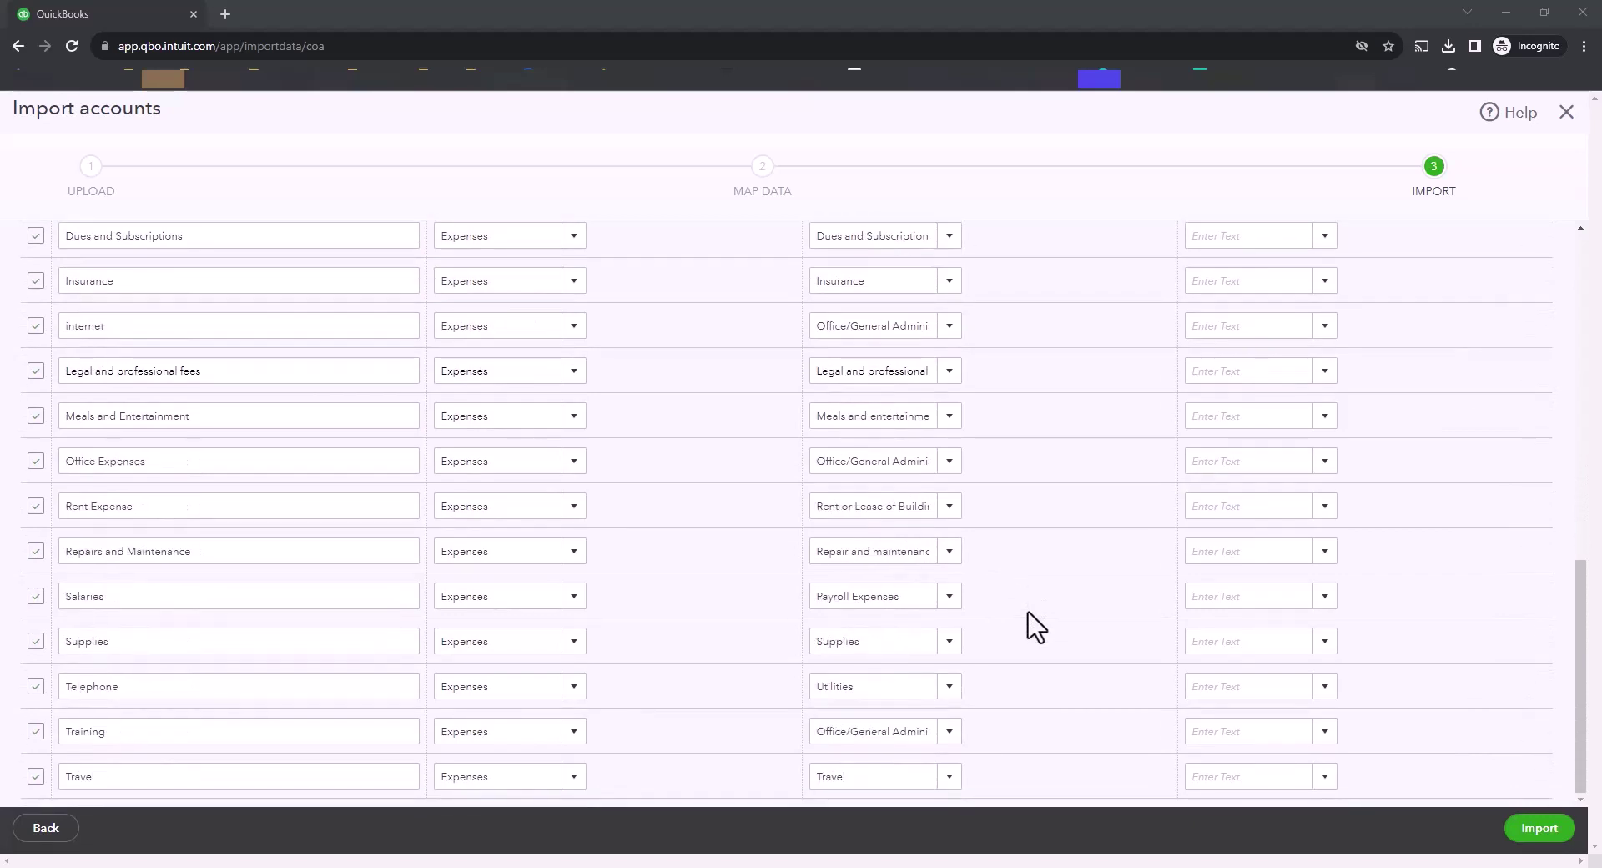
pyautogui.scroll(12, 1043, 634)
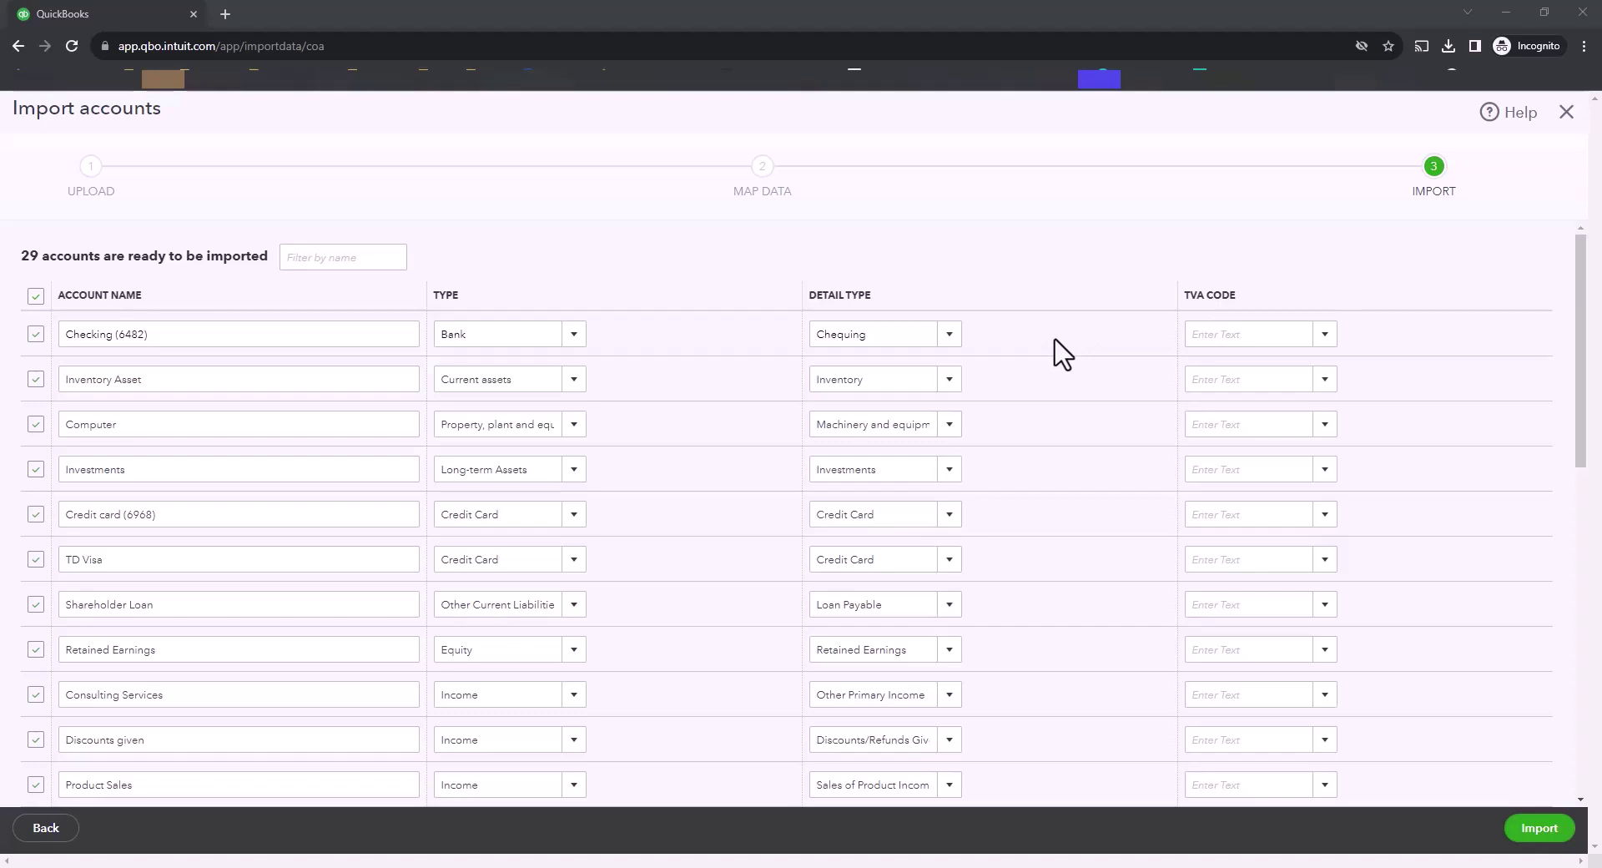
# Import the listed accounts and leave the import without saving the remaining Retained Earnings entry.
pyautogui.click(1538, 830)
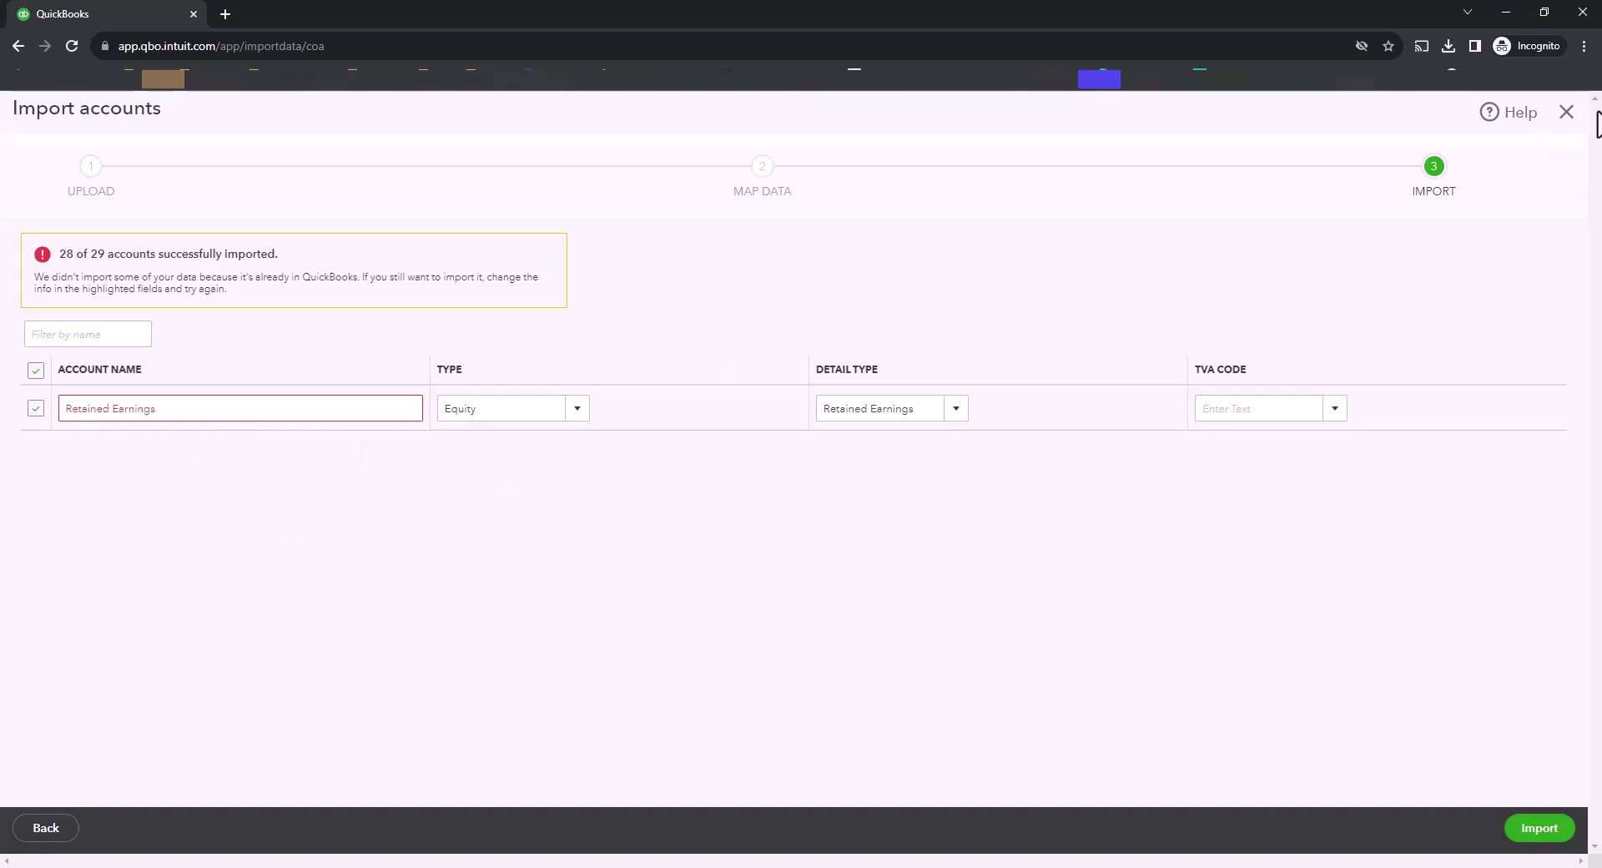
pyautogui.click(1567, 114)
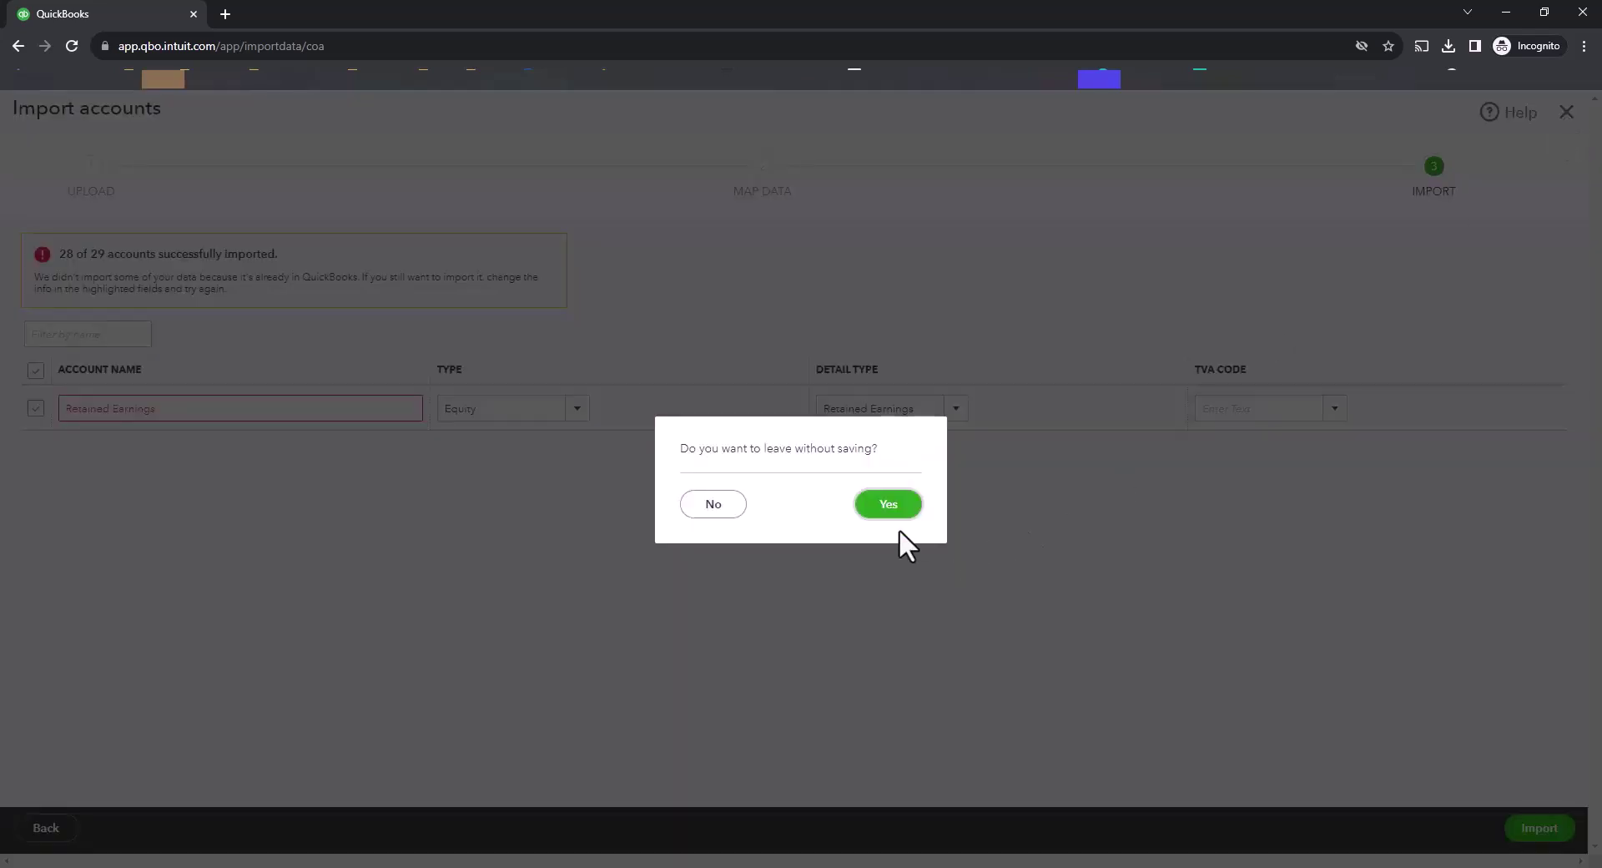
pyautogui.click(888, 505)
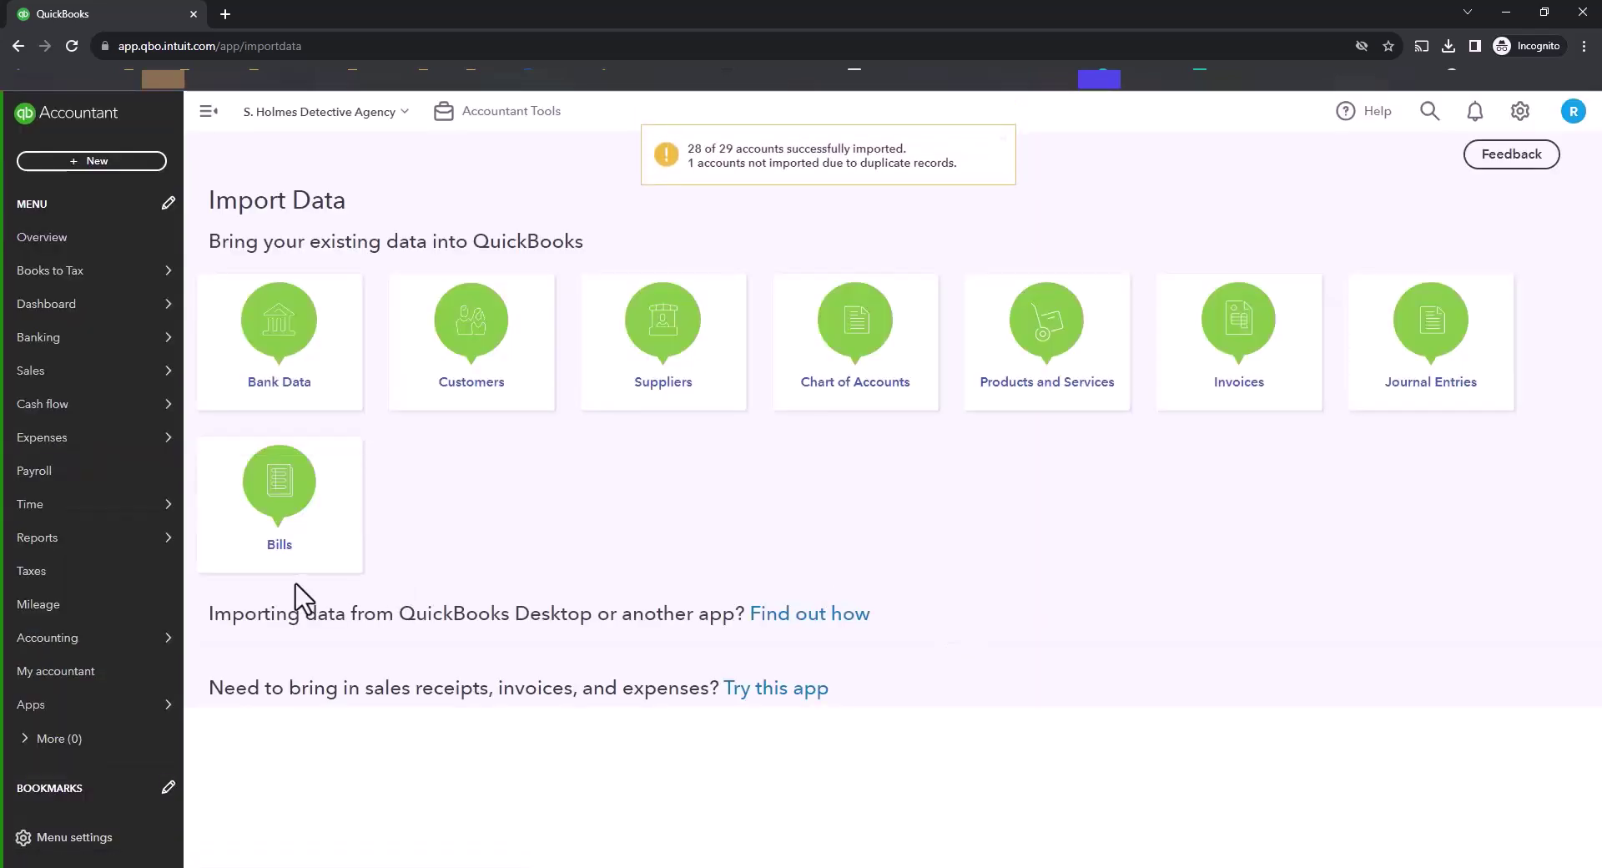
# Open the Chart of accounts and look through the full list for the imported accounts.
pyautogui.moveTo(93, 644)
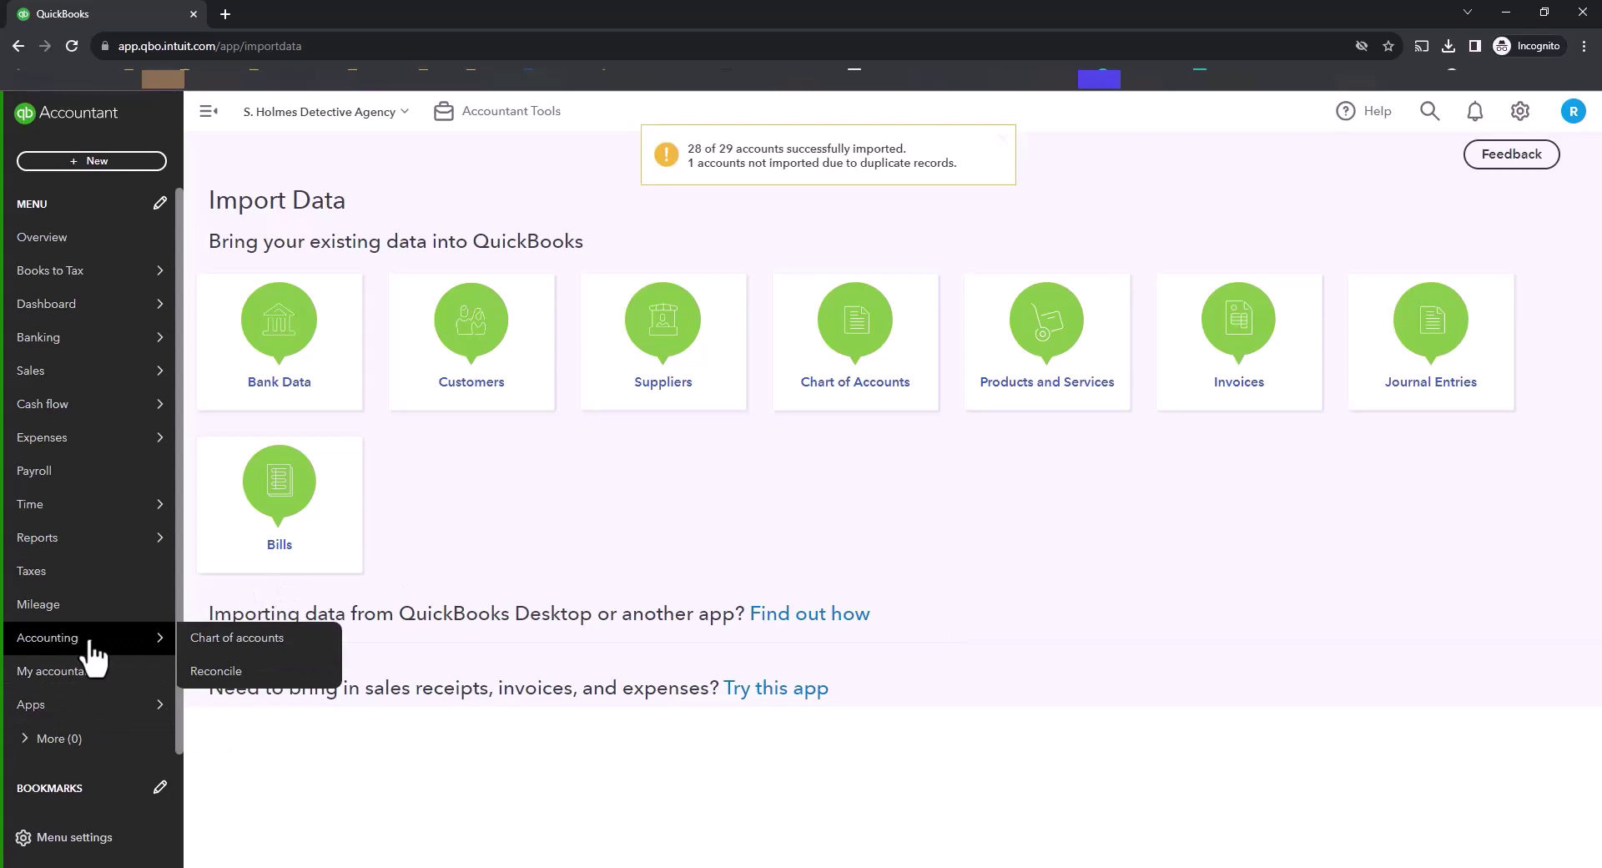
pyautogui.click(257, 640)
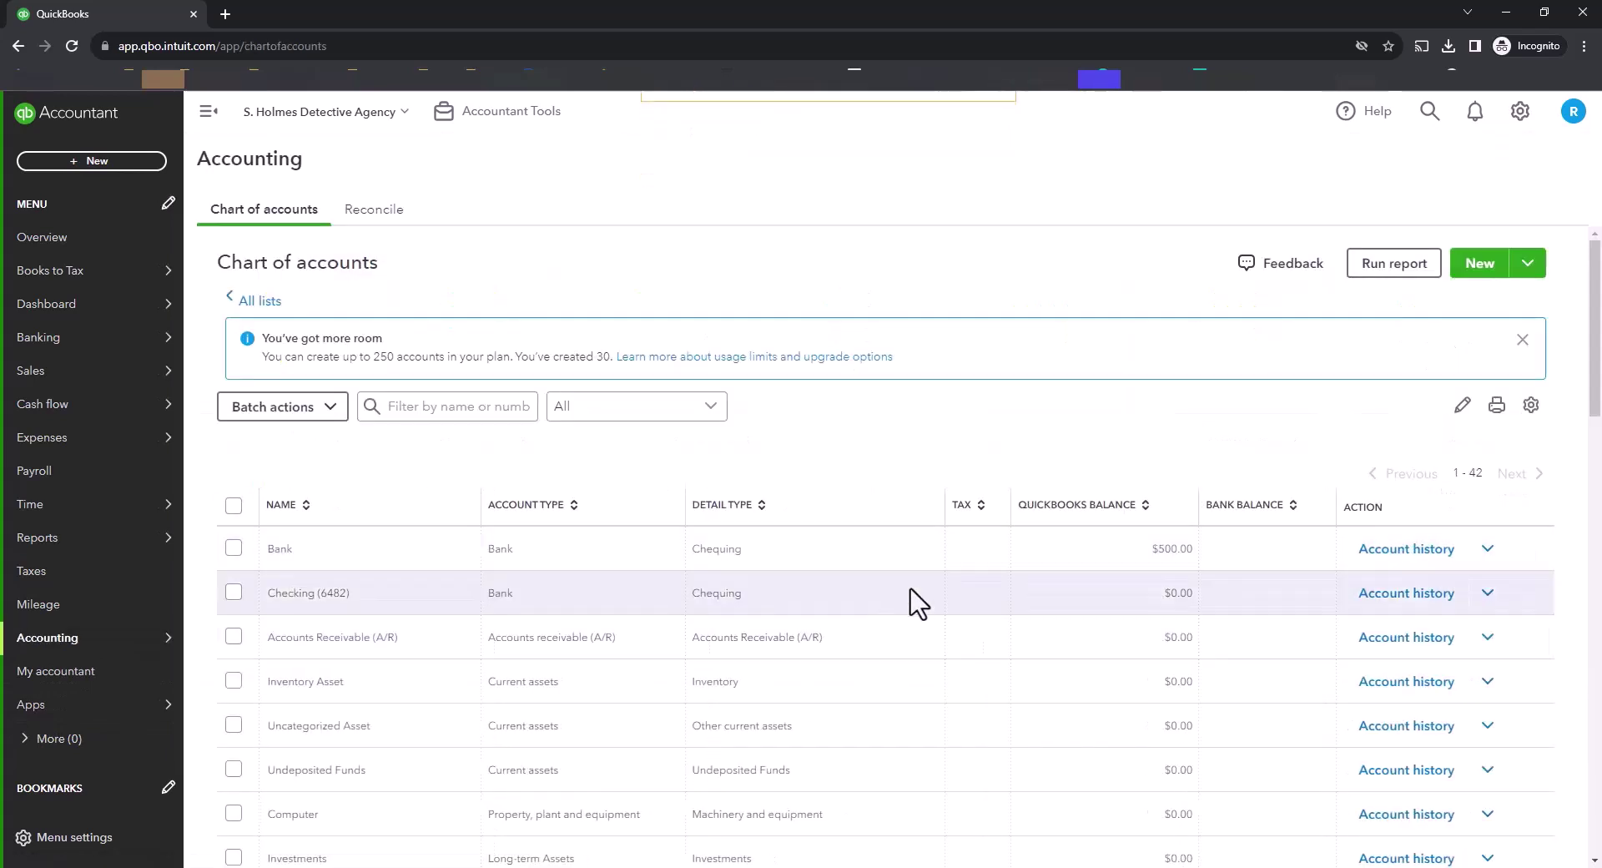
pyautogui.scroll(-4, 916, 618)
pyautogui.scroll(-15, 924, 636)
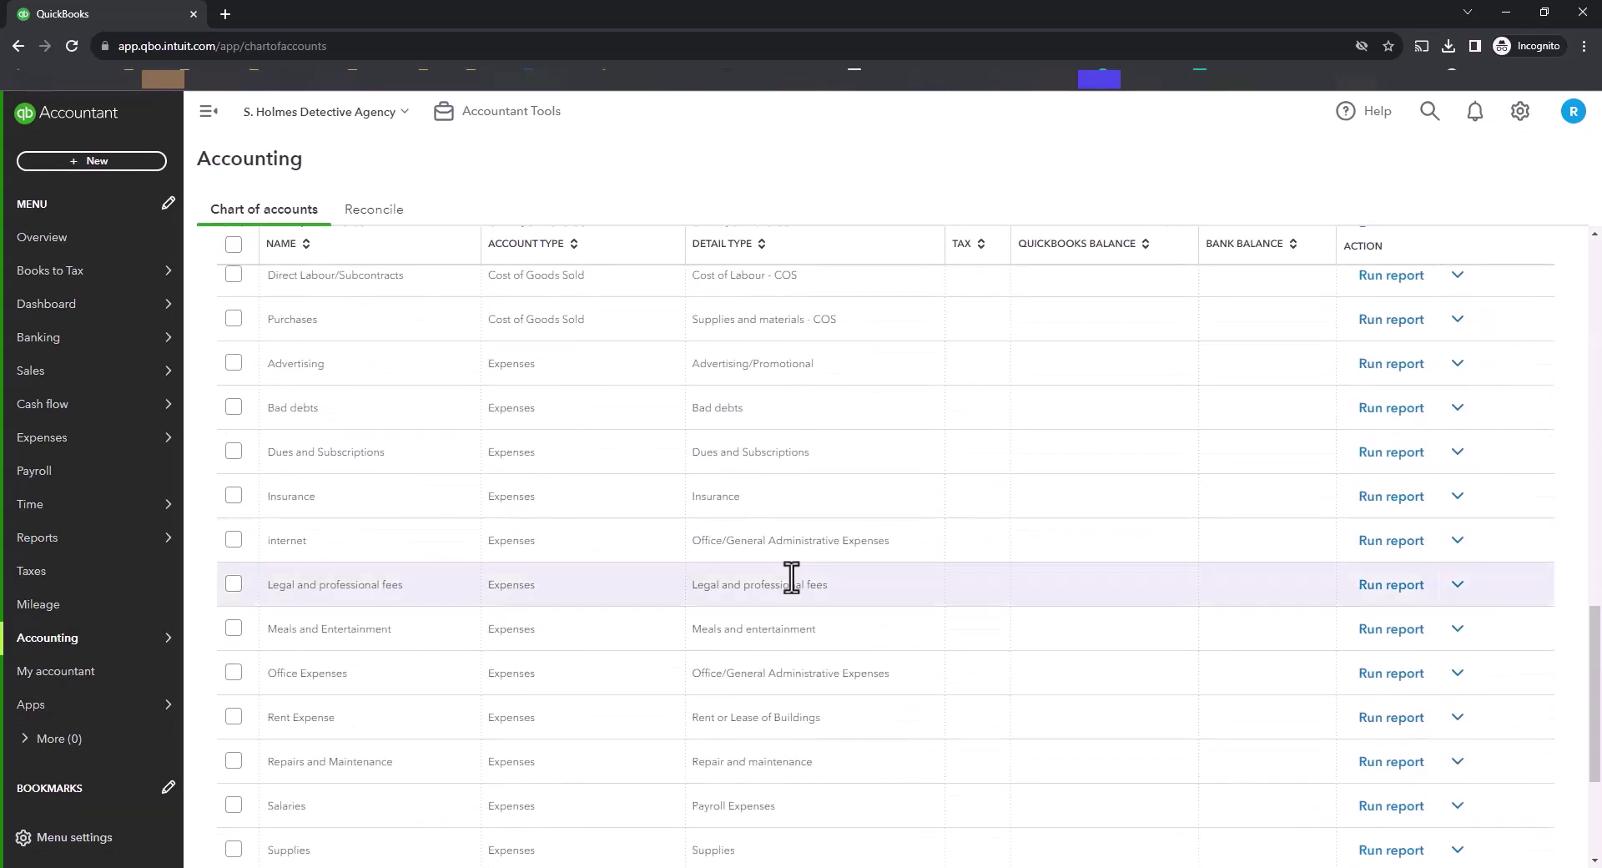
pyautogui.scroll(-3, 618, 618)
pyautogui.scroll(10, 747, 634)
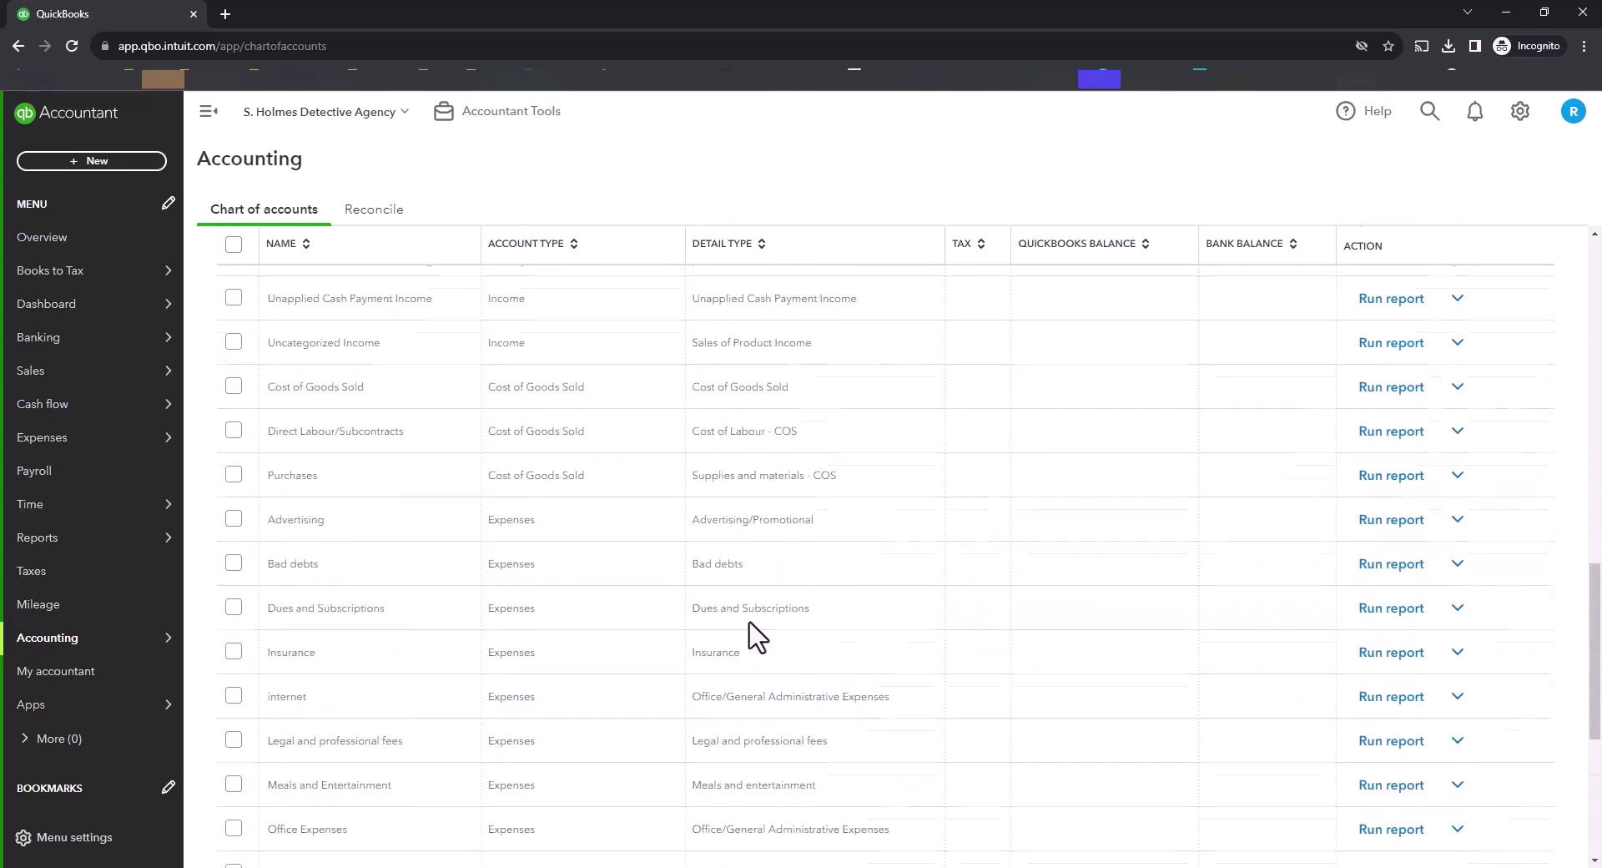
pyautogui.scroll(8, 756, 636)
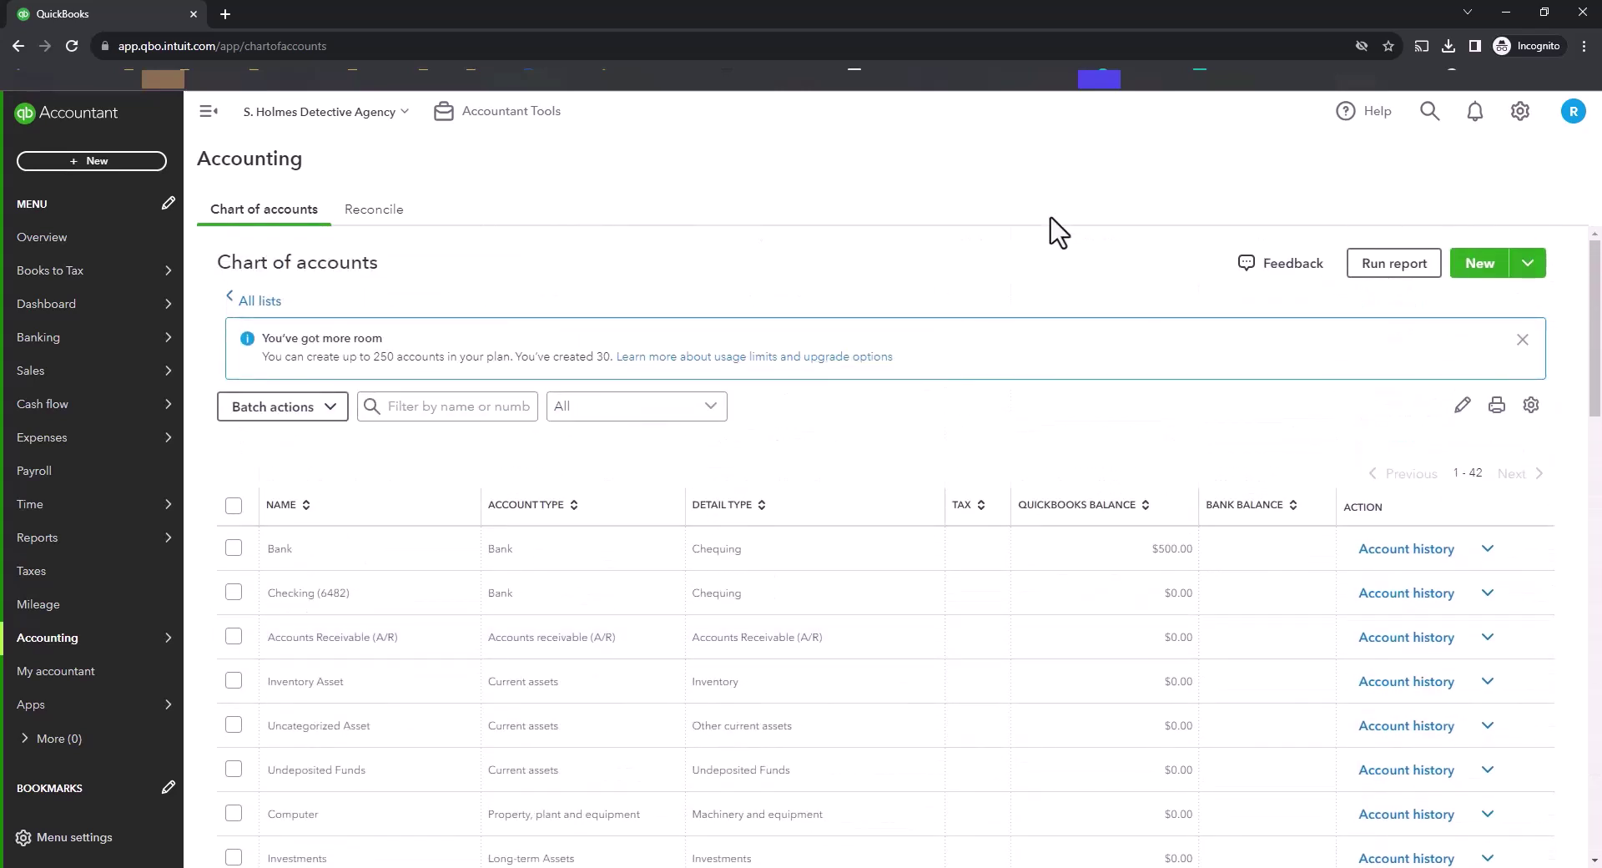